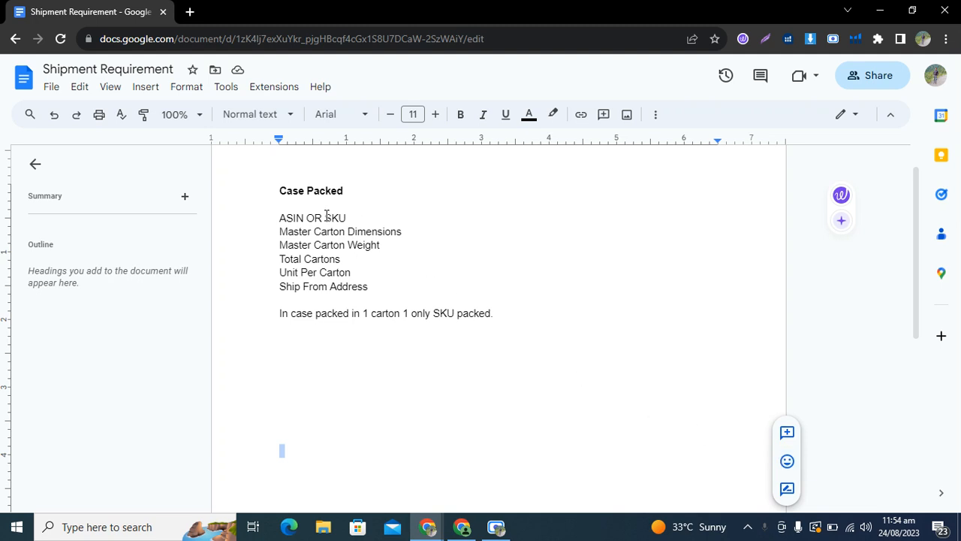
Highlight SKU in the Case Packed requirements, then bring up Seller Central's Manage Inventory page
{"action": "left_click_drag", "start_coordinate": [326, 217], "coordinate": [350, 218]}
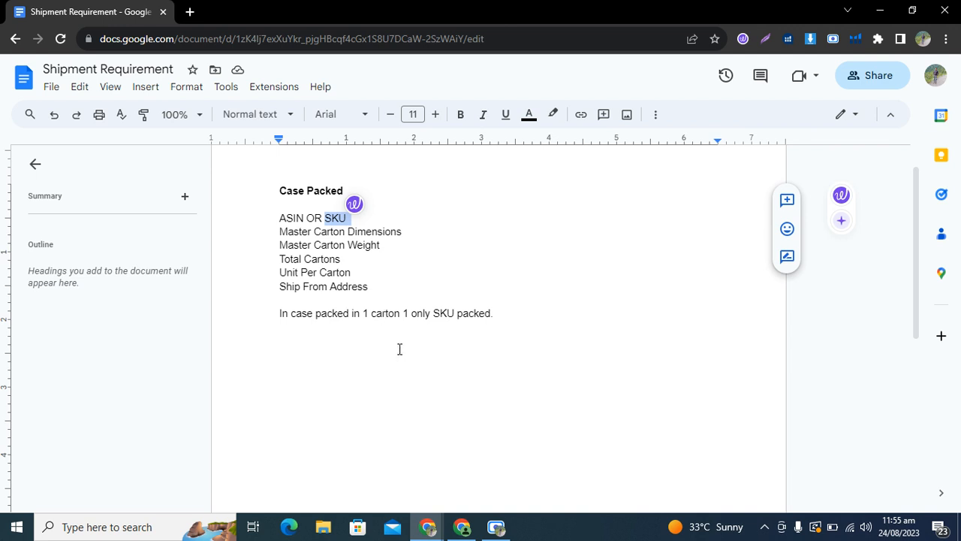
{"action": "left_click", "coordinate": [463, 530]}
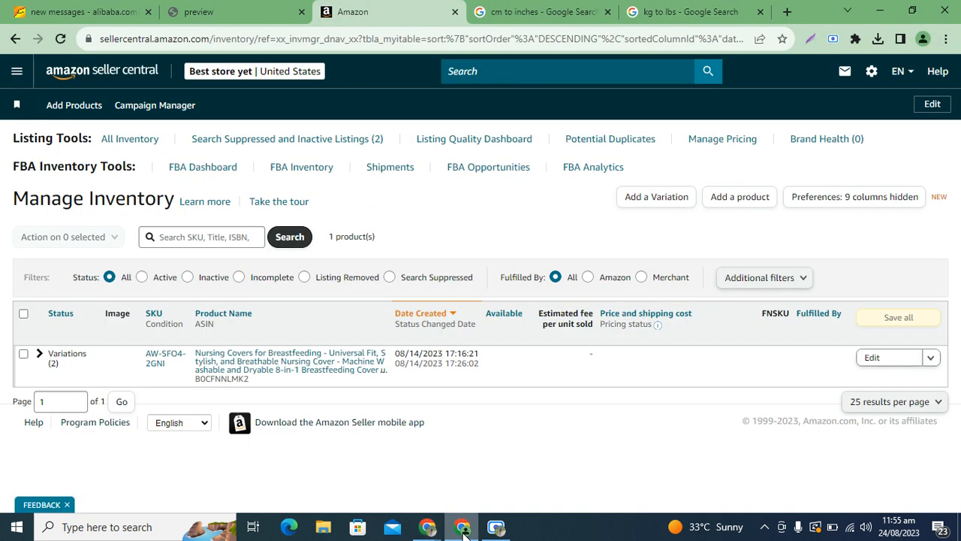
Preview the supplier's packing list and show page 2/2 with carton volumes like 60*45*45
{"action": "left_click", "coordinate": [272, 6]}
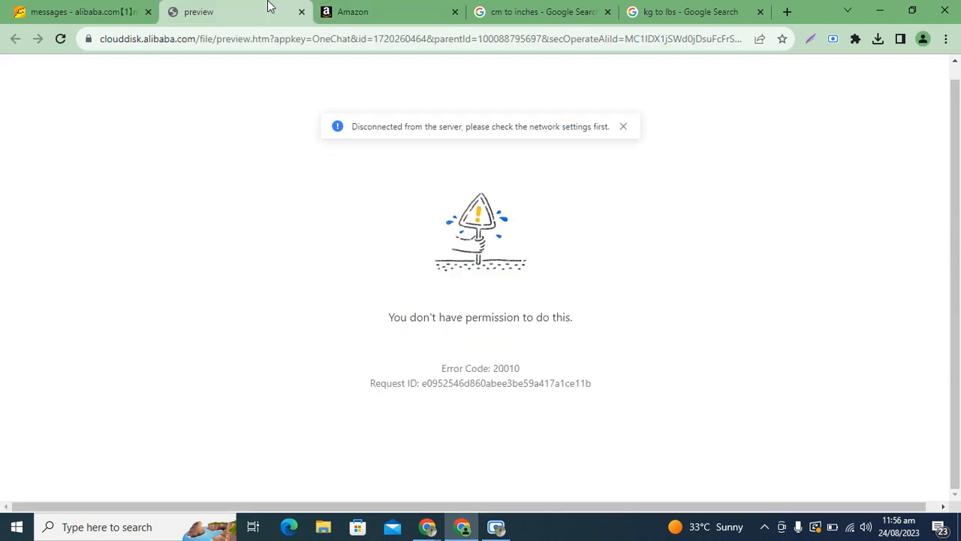
{"action": "left_click", "coordinate": [623, 127]}
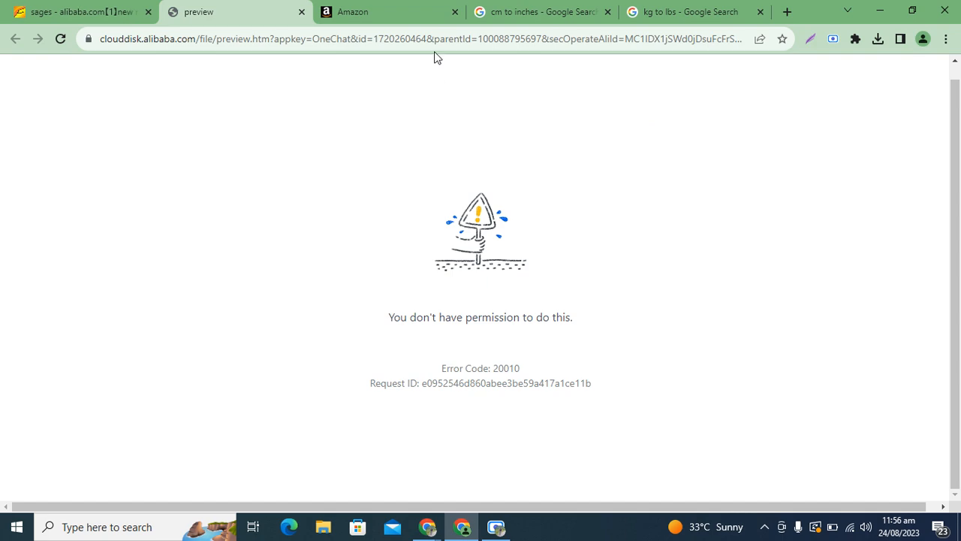
{"action": "left_click", "coordinate": [495, 526]}
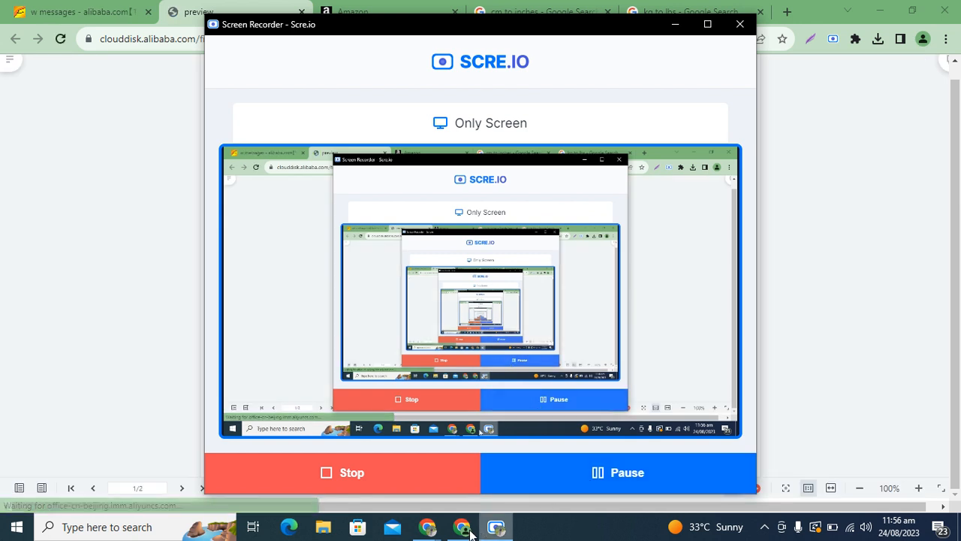
{"action": "left_click", "coordinate": [463, 530]}
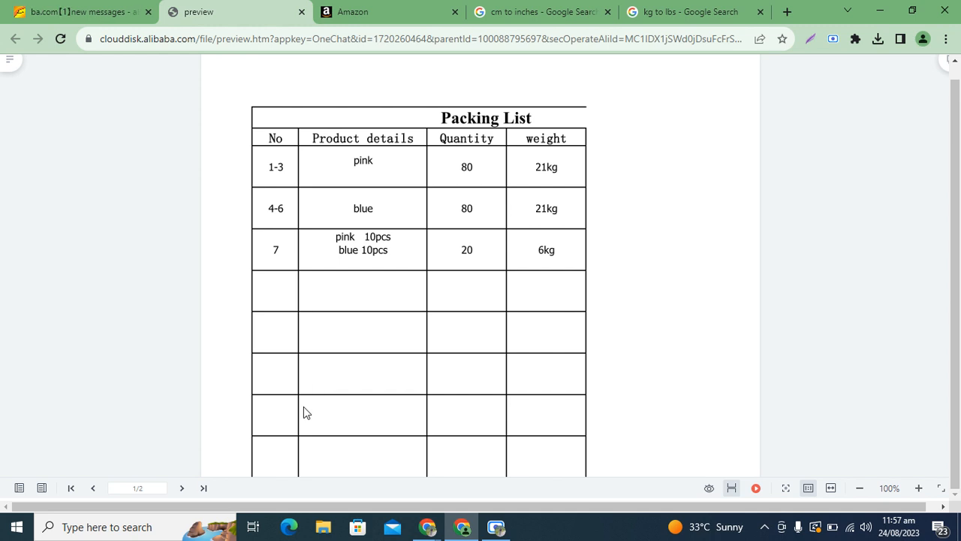
{"action": "left_click", "coordinate": [202, 490]}
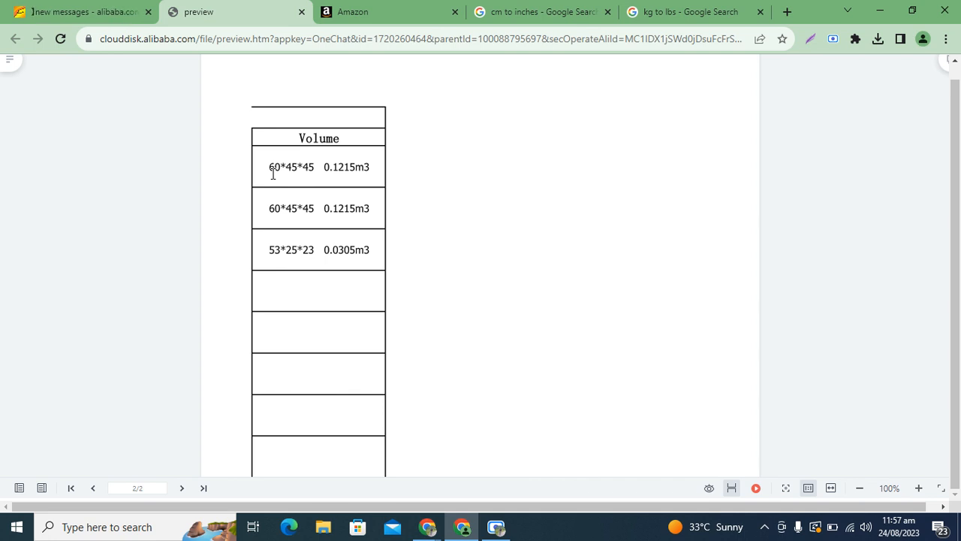
Select the Nursing-Cover-Pink variation and choose Send/replenish inventory from the bulk actions
{"action": "left_click", "coordinate": [361, 17]}
{"action": "left_click", "coordinate": [41, 352]}
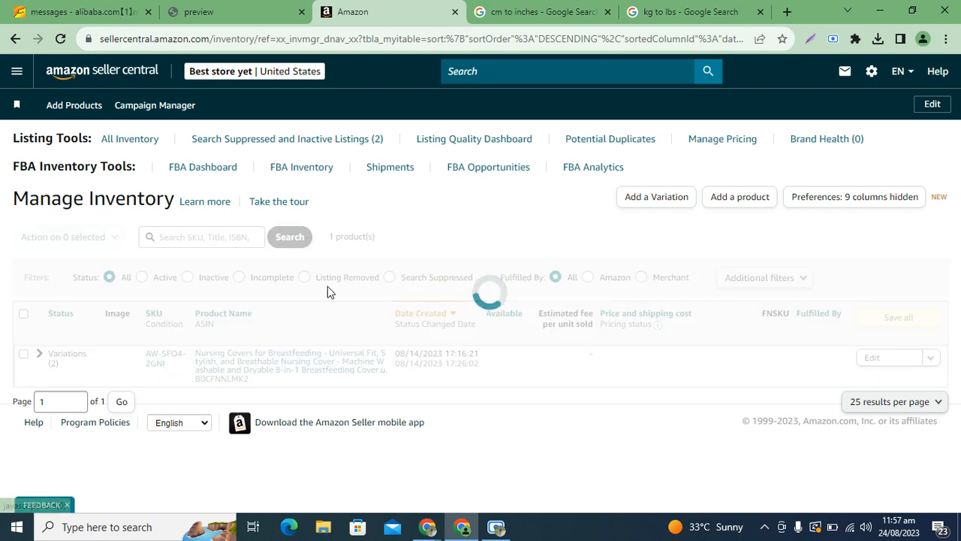
{"action": "left_click_drag", "start_coordinate": [956, 275], "coordinate": [956, 304]}
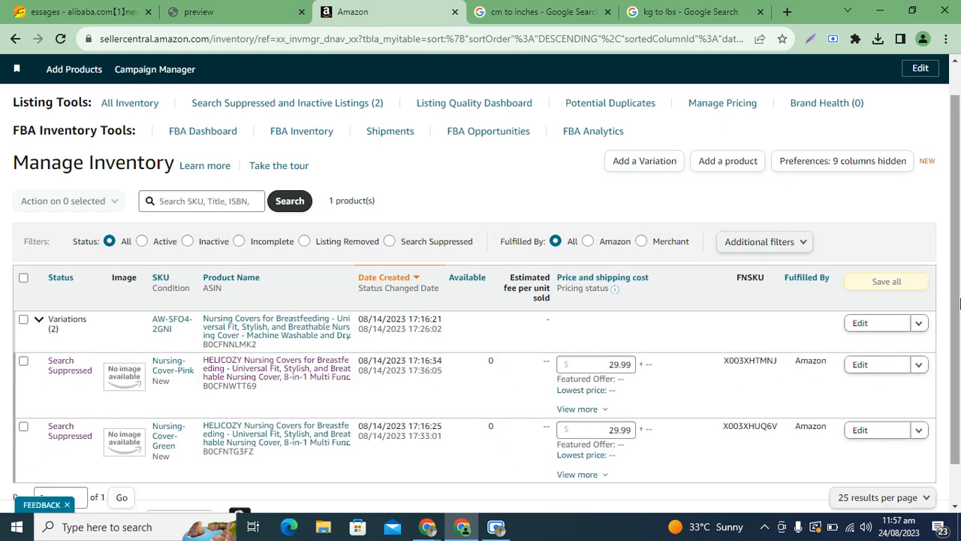
{"action": "left_click", "coordinate": [24, 362]}
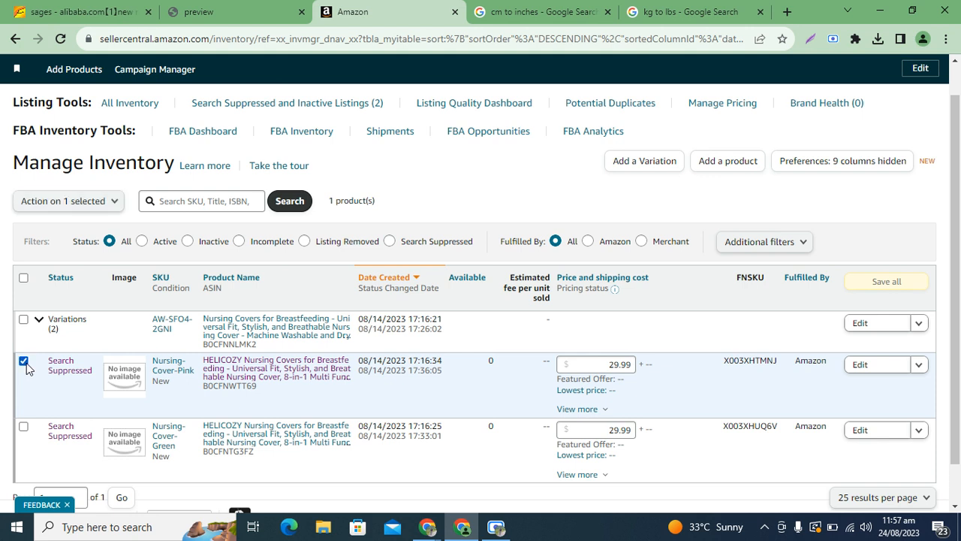
{"action": "left_click", "coordinate": [47, 205]}
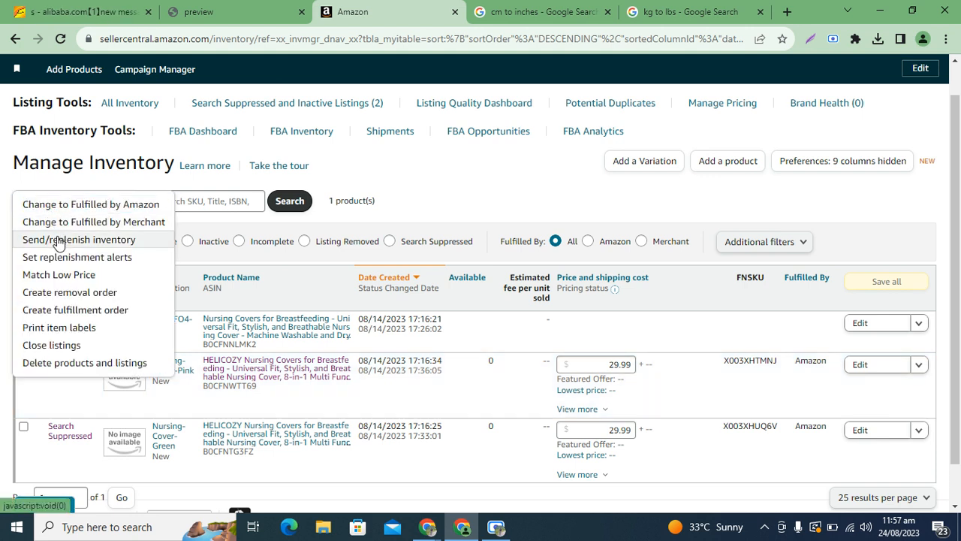
{"action": "left_click", "coordinate": [59, 240]}
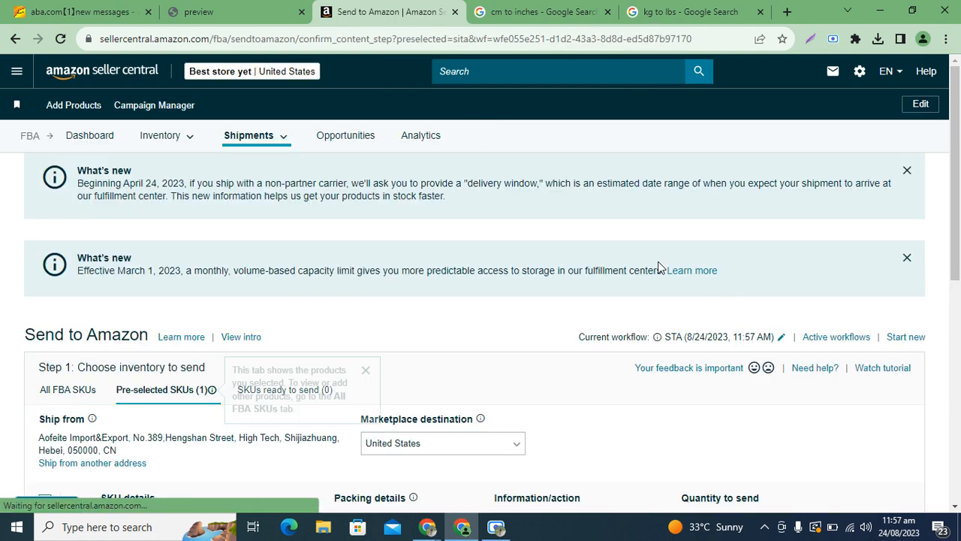
Dismiss the products tip, keep United States as marketplace, and create a new packing template
{"action": "scroll", "coordinate": [959, 144], "scroll_direction": "down", "scroll_amount": 3}
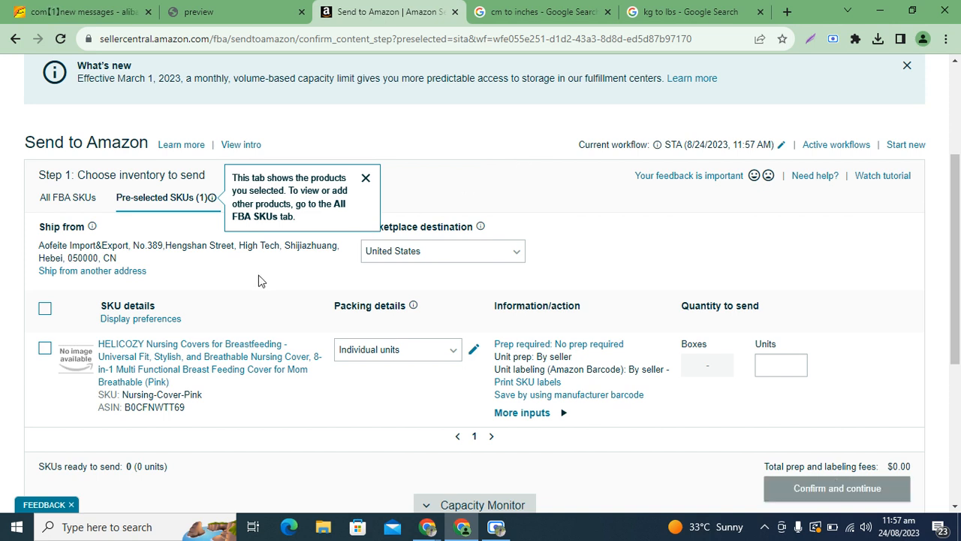
{"action": "left_click", "coordinate": [367, 180]}
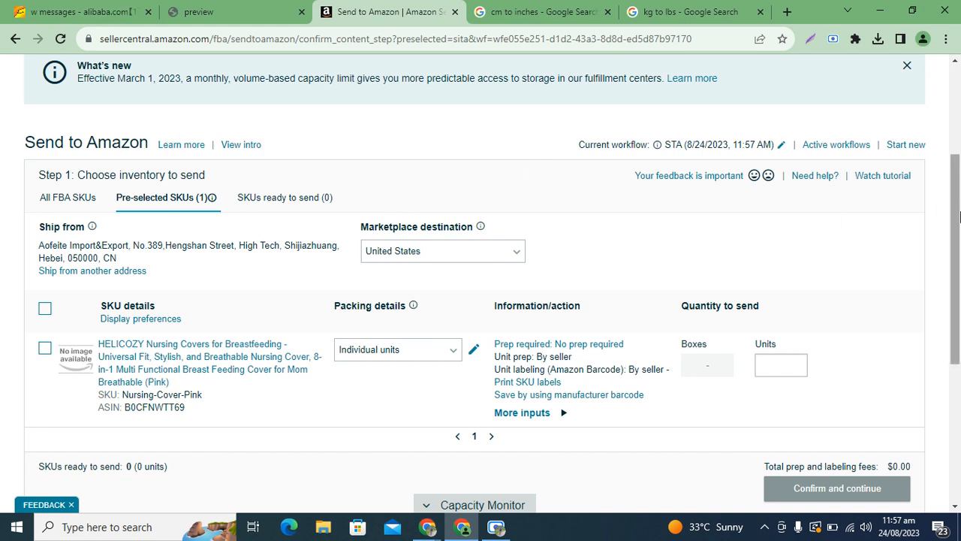
{"action": "scroll", "coordinate": [958, 225], "scroll_direction": "down", "scroll_amount": 1}
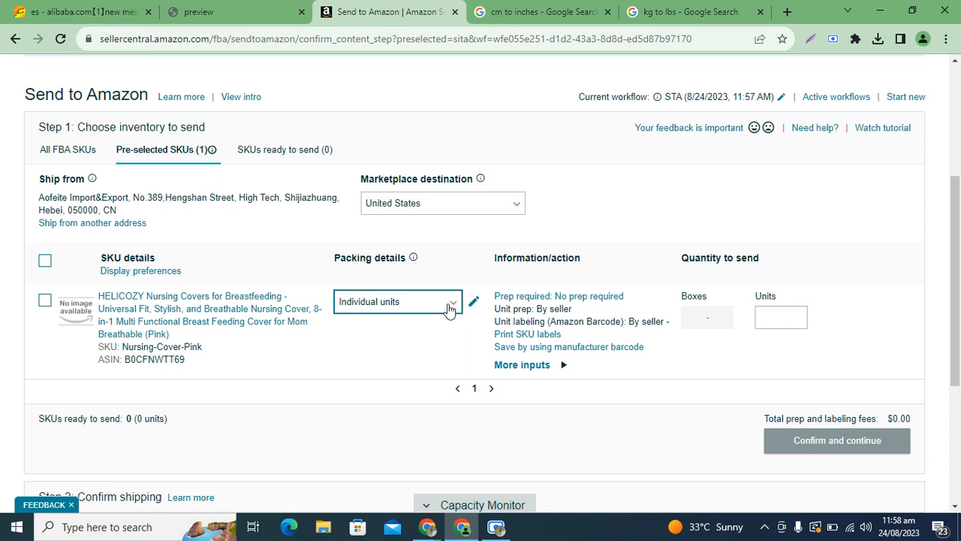
{"action": "mouse_move", "coordinate": [481, 178]}
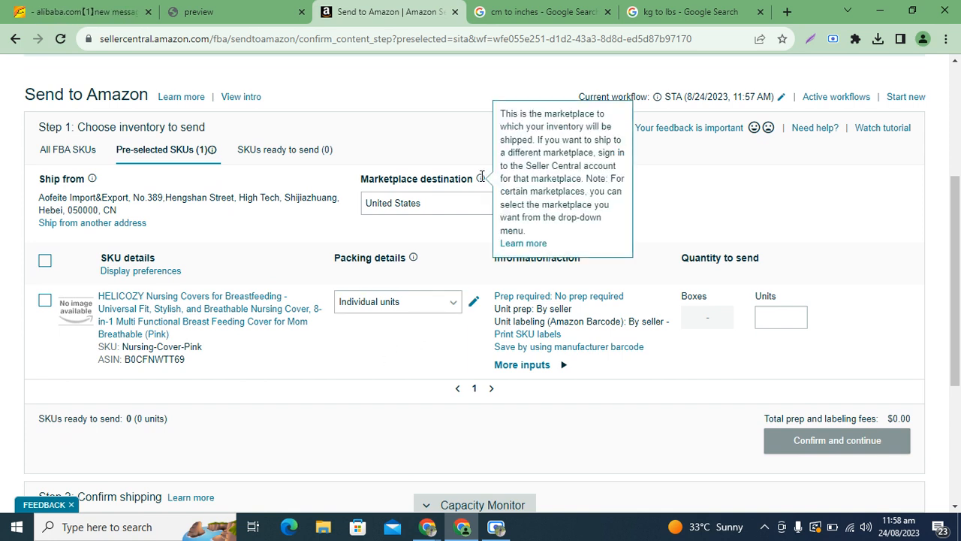
{"action": "left_click", "coordinate": [445, 214]}
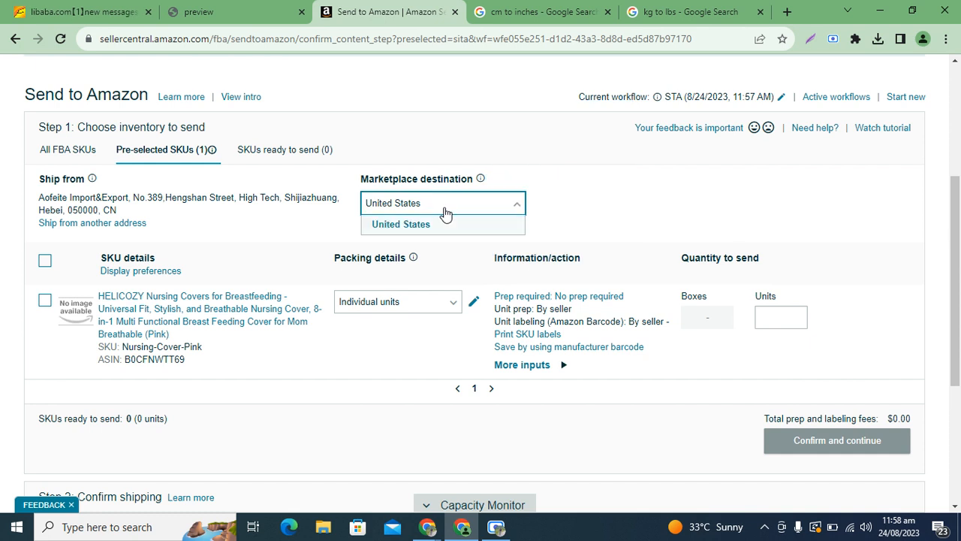
{"action": "left_click", "coordinate": [449, 247]}
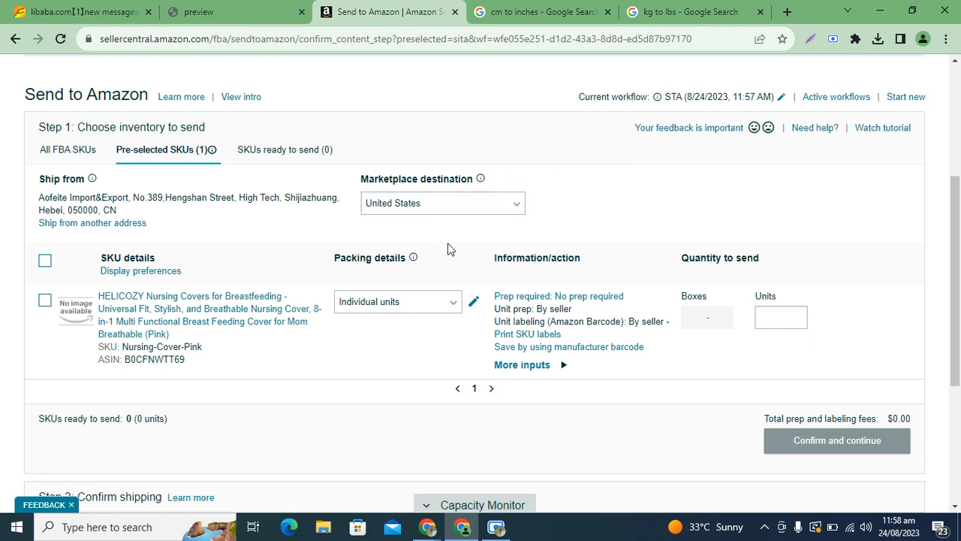
{"action": "left_click", "coordinate": [443, 302]}
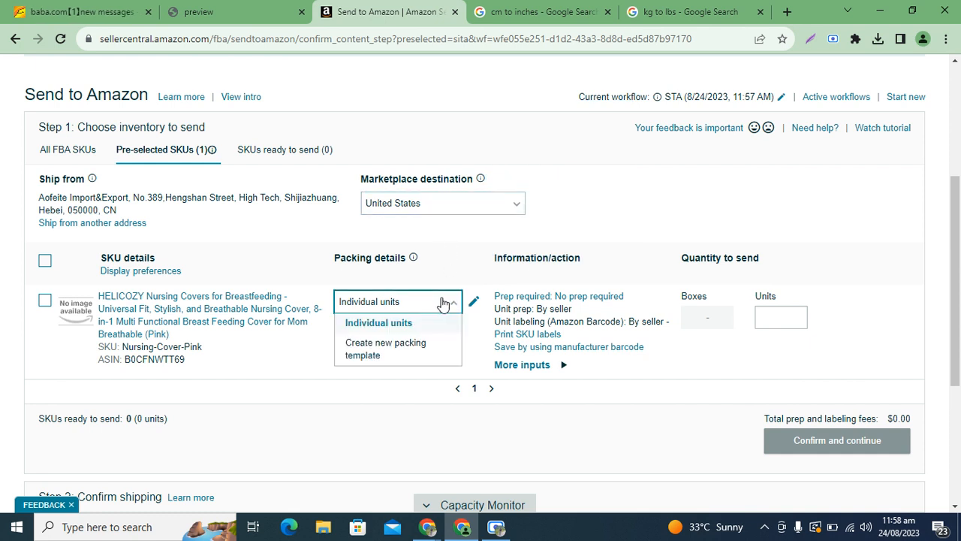
{"action": "left_click", "coordinate": [386, 351]}
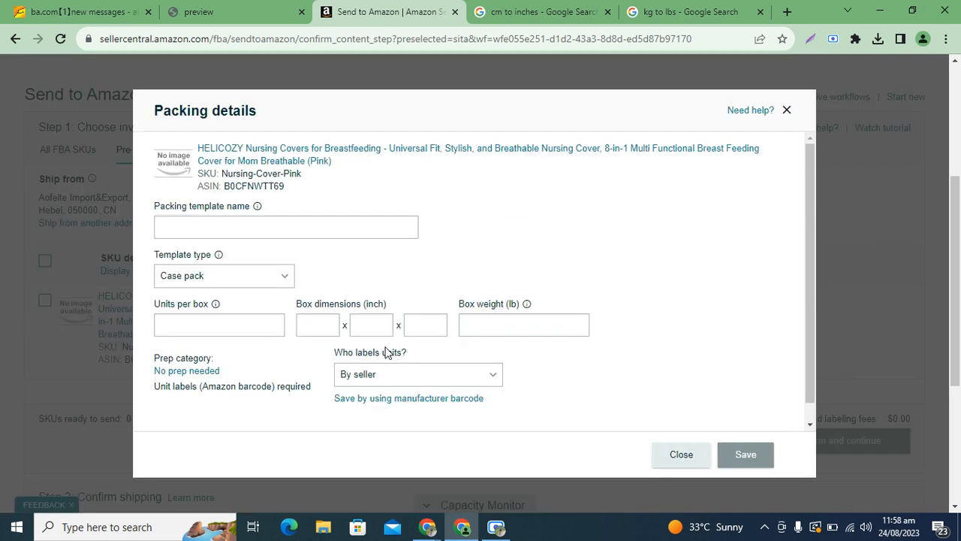
Name the template 'Nusring cover Pink' with 80 units per box, then check the carton sizes
{"action": "left_click", "coordinate": [280, 230]}
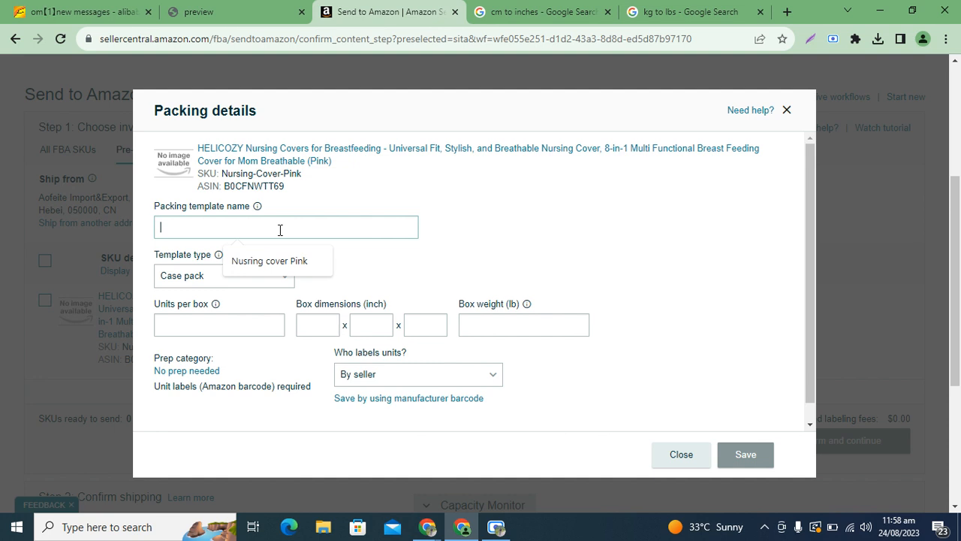
{"action": "left_click", "coordinate": [274, 260]}
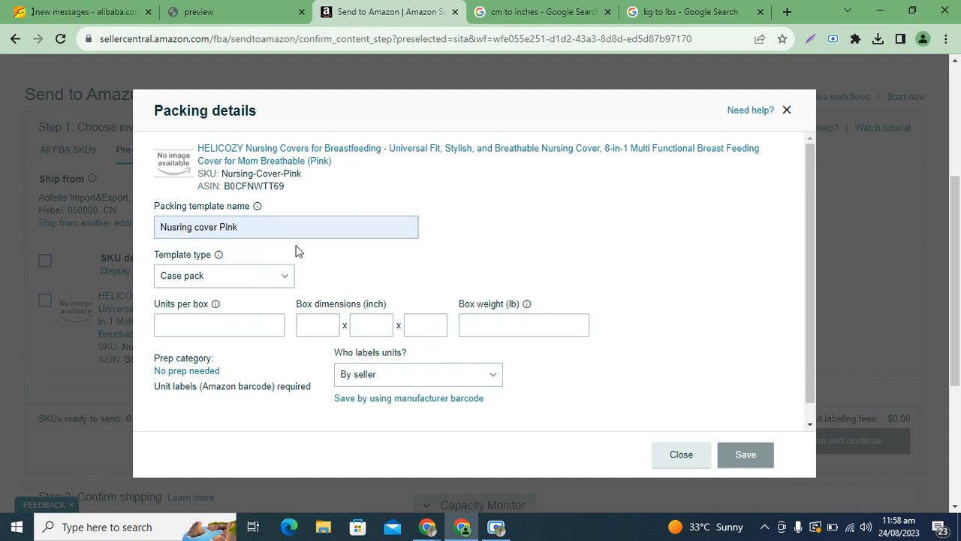
{"action": "left_click", "coordinate": [240, 324]}
{"action": "type", "text": "80"}
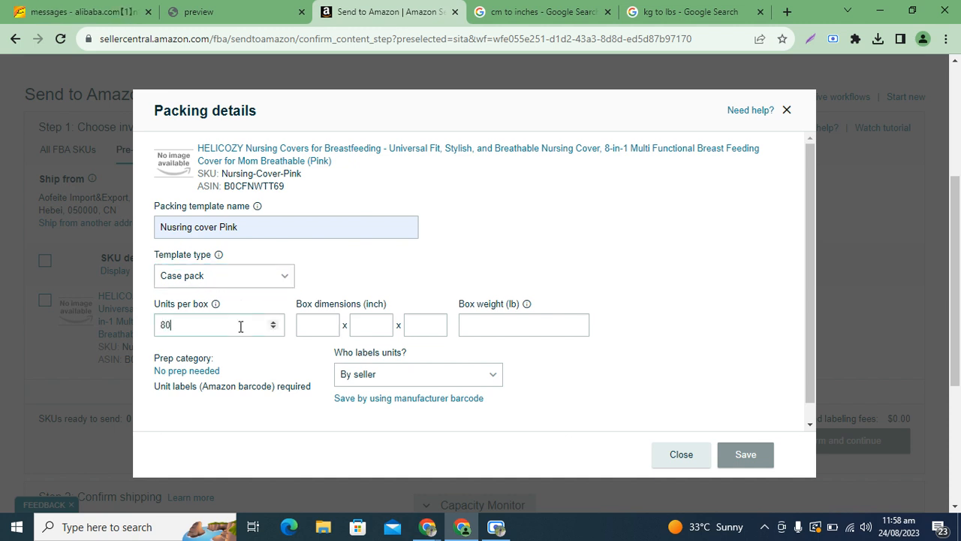
{"action": "left_click", "coordinate": [304, 326]}
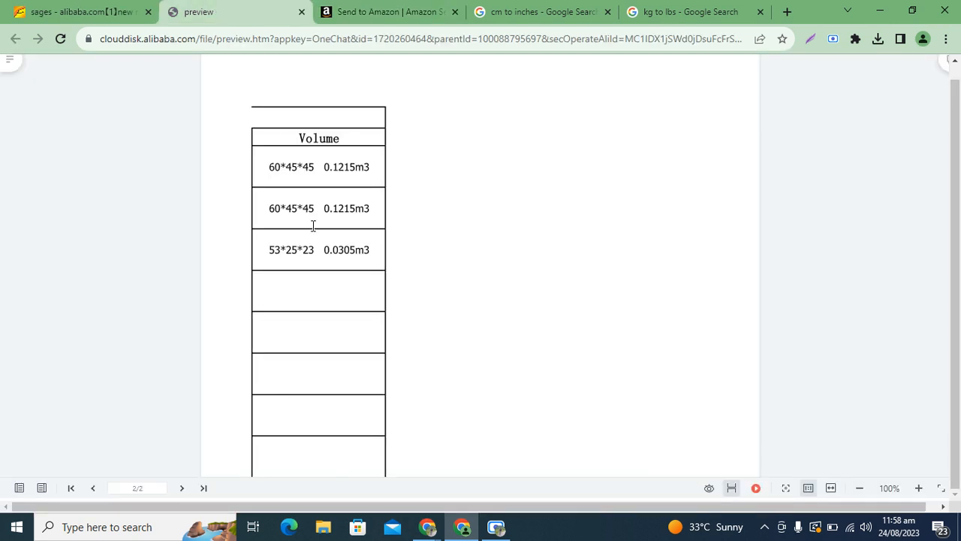
{"action": "left_click", "coordinate": [216, 9]}
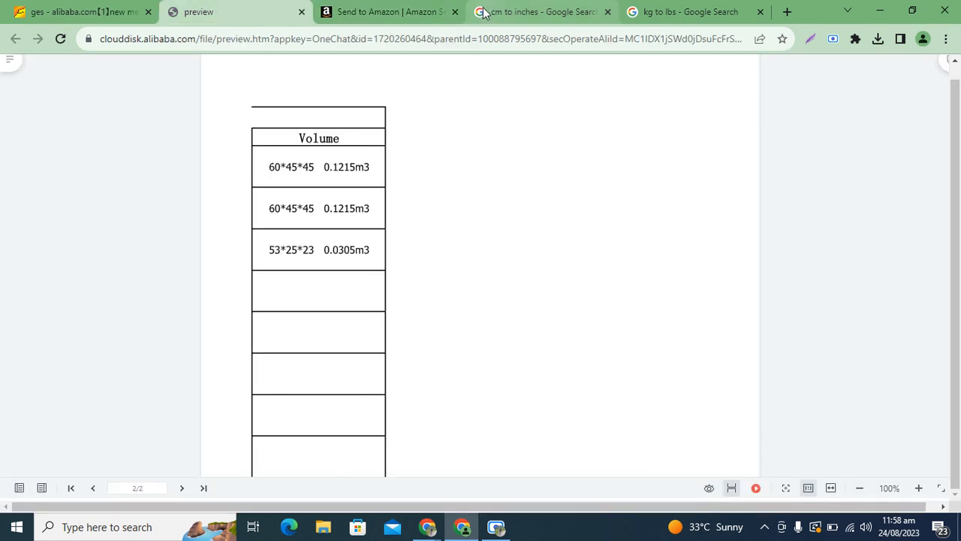
Convert 60 cm to inches and enter 23.6 as the box length
{"action": "left_click", "coordinate": [504, 7]}
{"action": "double_click", "coordinate": [247, 251]}
{"action": "type", "text": "60"}
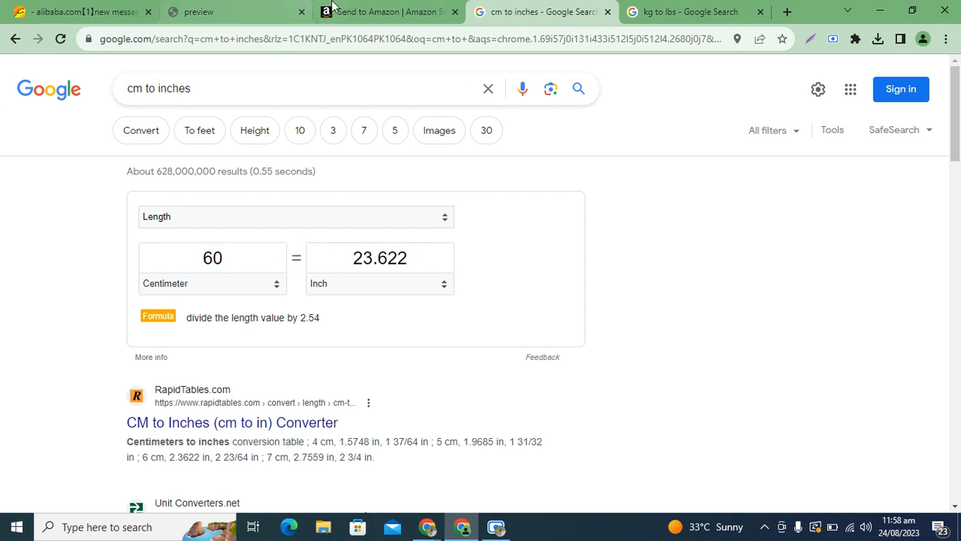
{"action": "left_click", "coordinate": [361, 11]}
{"action": "type", "text": "23.6"}
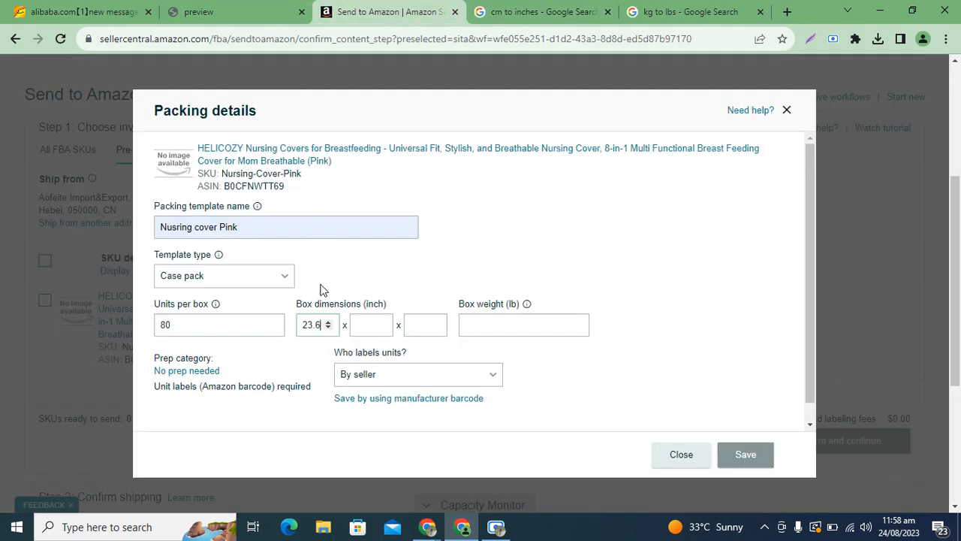
Convert 45 cm to inches and enter 17.7 for the box's second and third dimensions
{"action": "left_click", "coordinate": [482, 21]}
{"action": "double_click", "coordinate": [242, 263]}
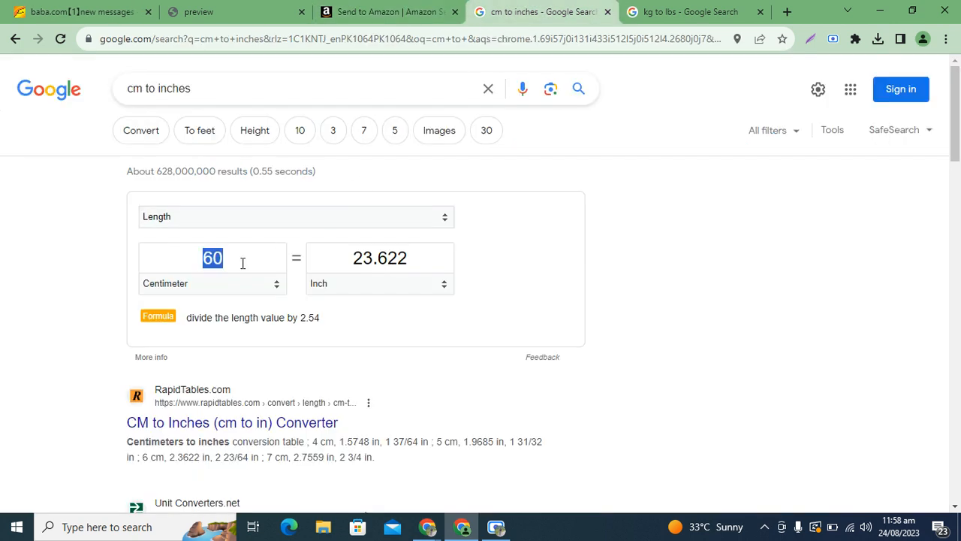
{"action": "type", "text": "45"}
{"action": "left_click", "coordinate": [379, 12]}
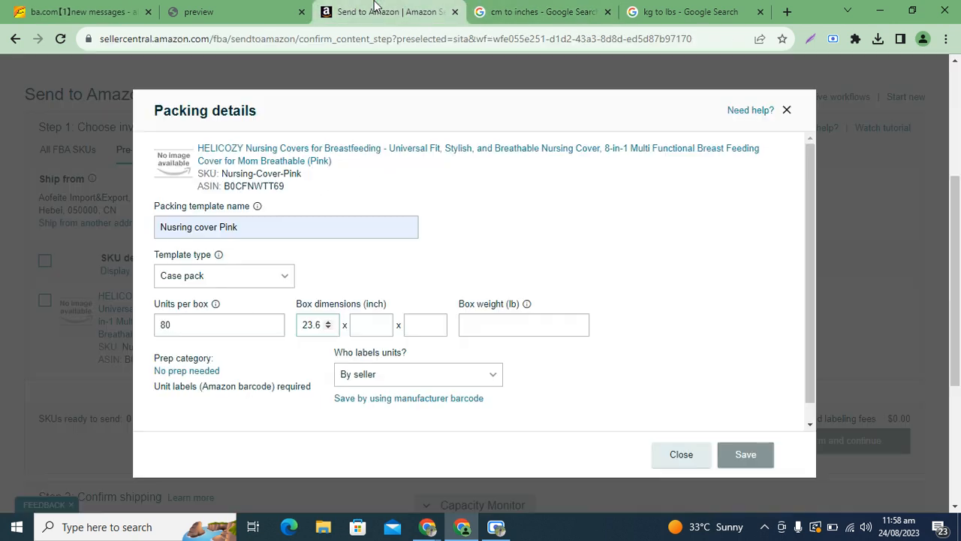
{"action": "left_click", "coordinate": [367, 326]}
{"action": "type", "text": "17"}
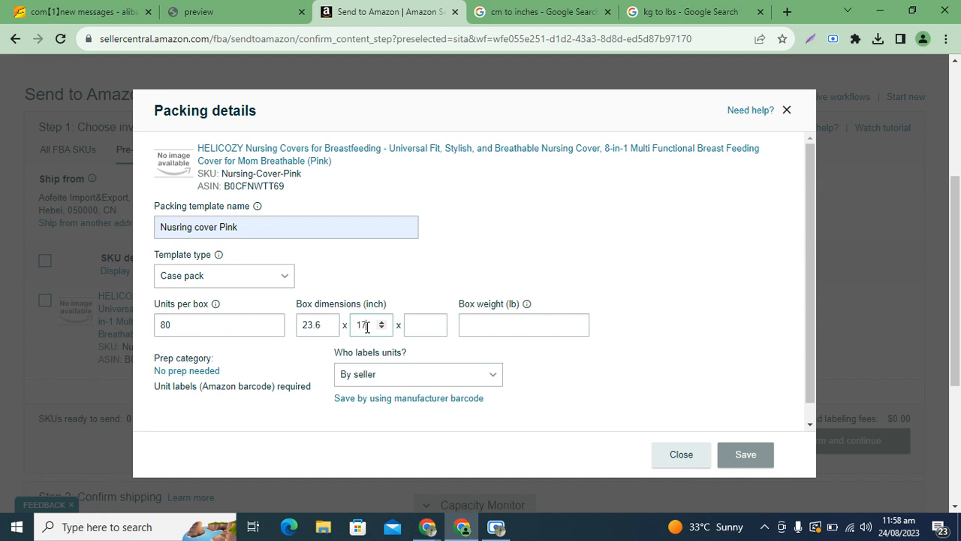
{"action": "type", "text": ".7"}
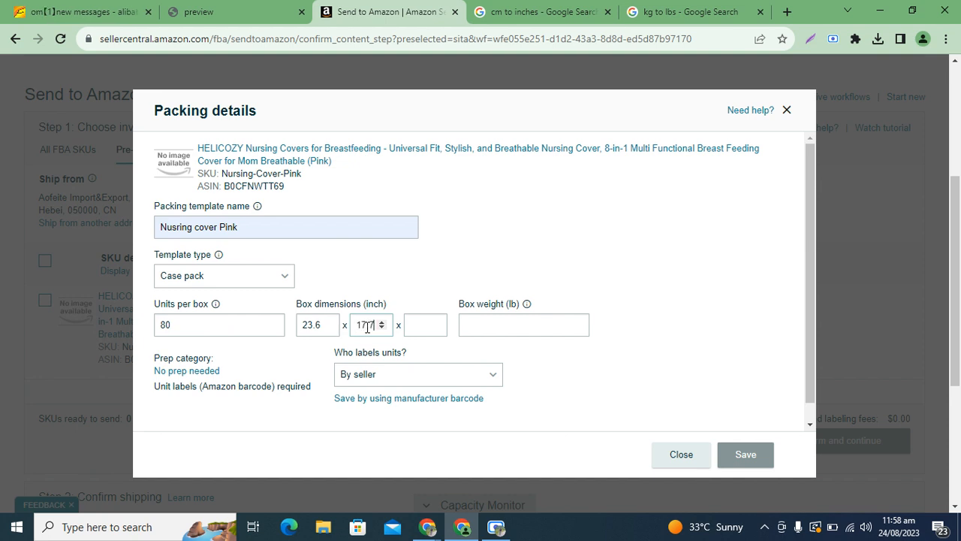
{"action": "left_click", "coordinate": [409, 324]}
{"action": "type", "text": "17.7"}
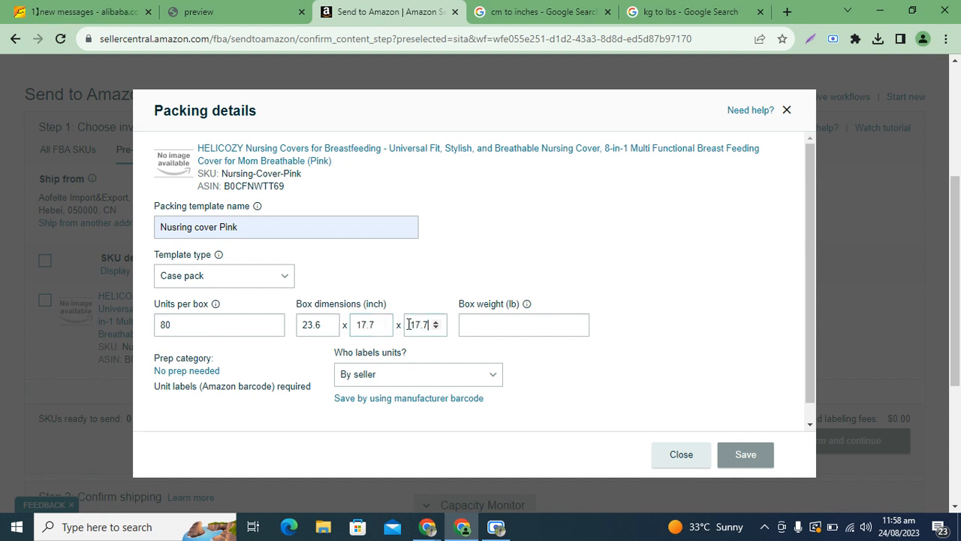
{"action": "left_click", "coordinate": [500, 328]}
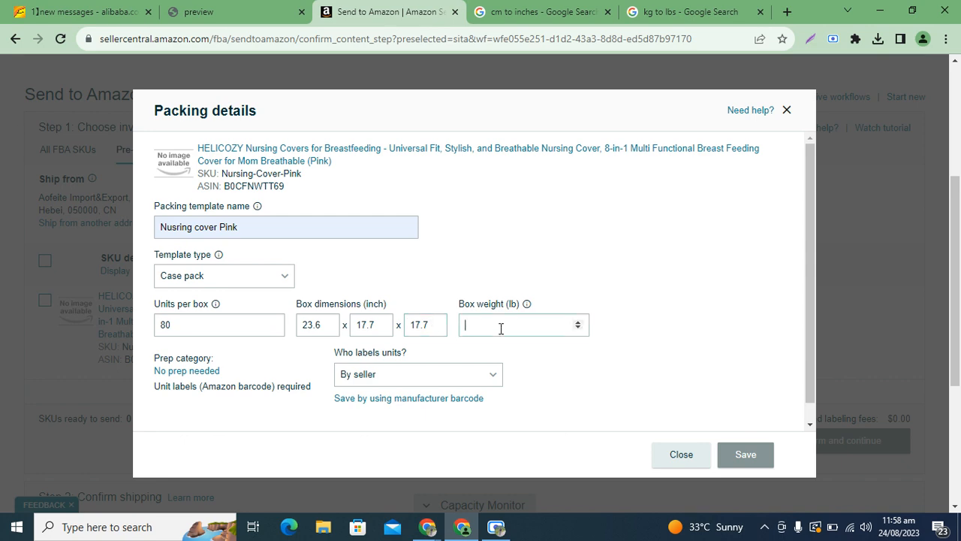
{"action": "left_click", "coordinate": [251, 6]}
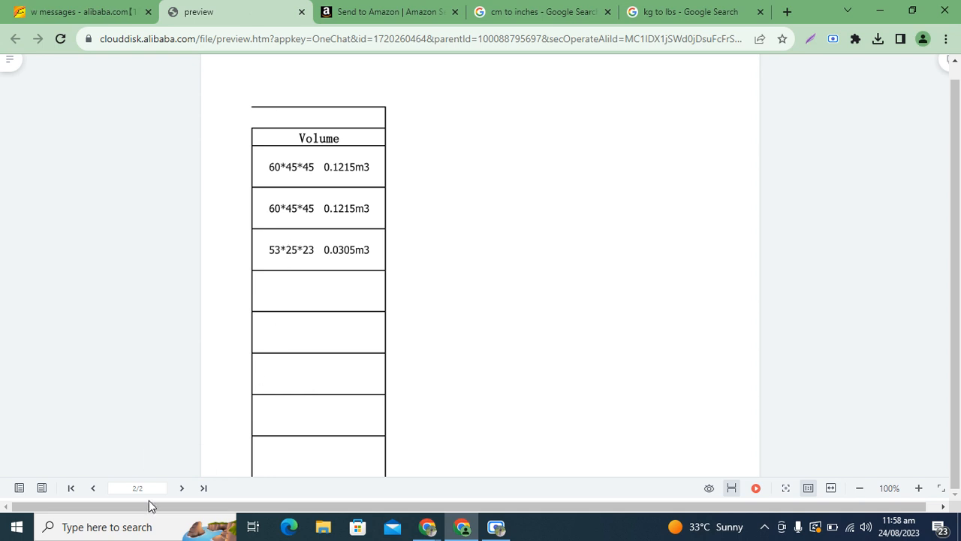
Convert the 21 kg carton weight to pounds and enter 46.3 lb as box weight
{"action": "left_click", "coordinate": [93, 487]}
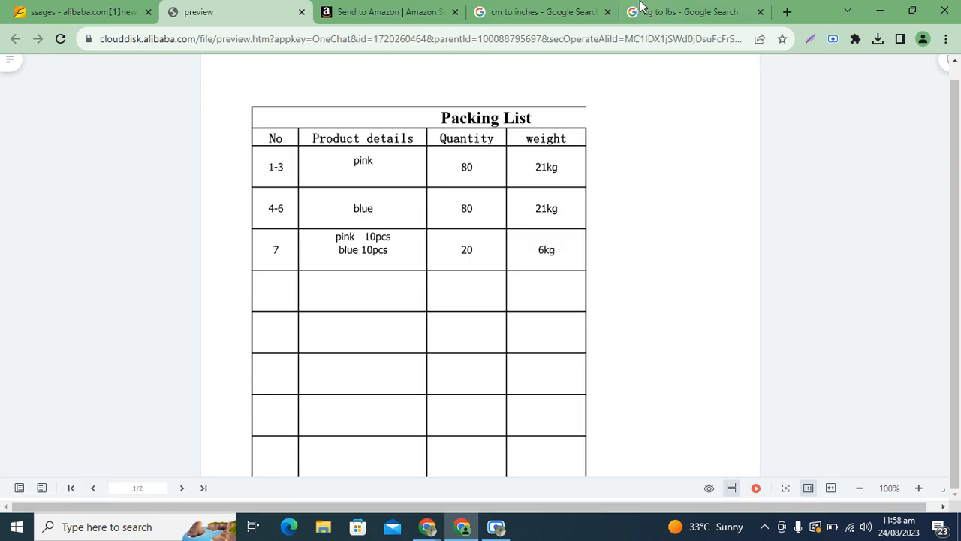
{"action": "left_click", "coordinate": [642, 9]}
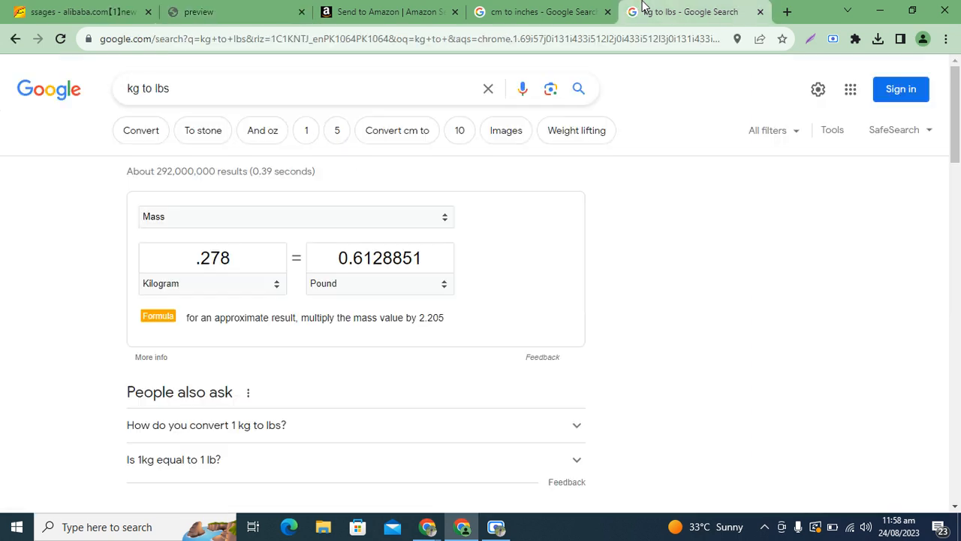
{"action": "double_click", "coordinate": [195, 262]}
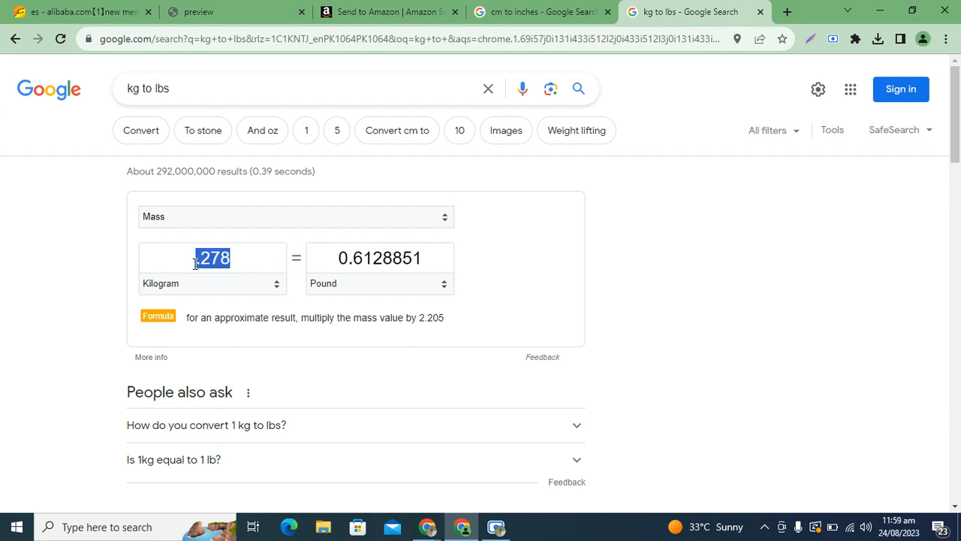
{"action": "type", "text": "21"}
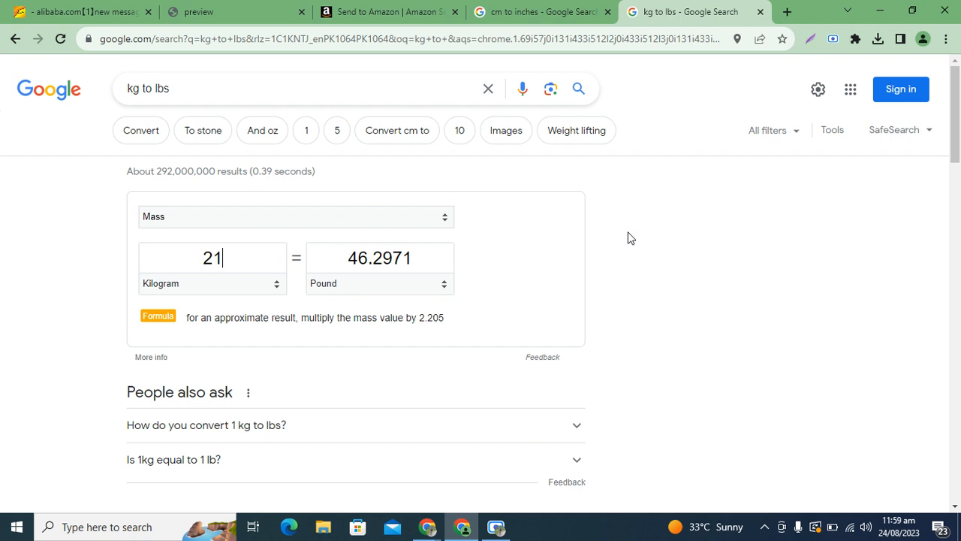
{"action": "left_click", "coordinate": [393, 9]}
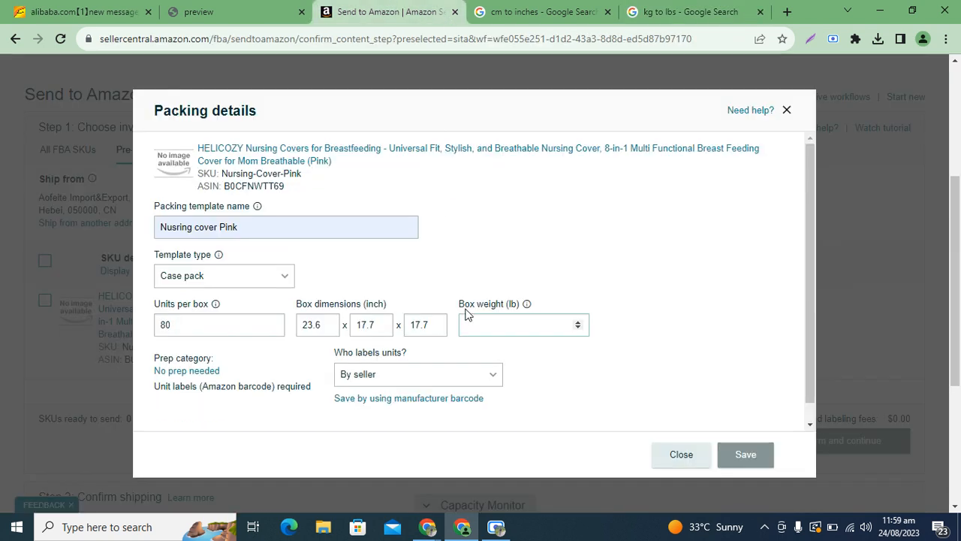
{"action": "type", "text": "46"}
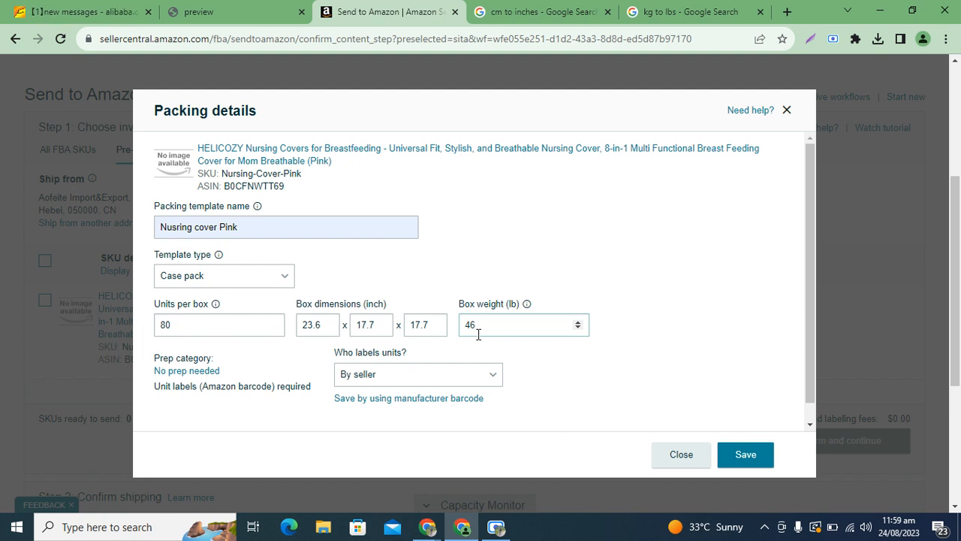
{"action": "type", "text": ".3"}
Keep unit labelling 'By seller' and save the packing template
{"action": "mouse_move", "coordinate": [528, 304]}
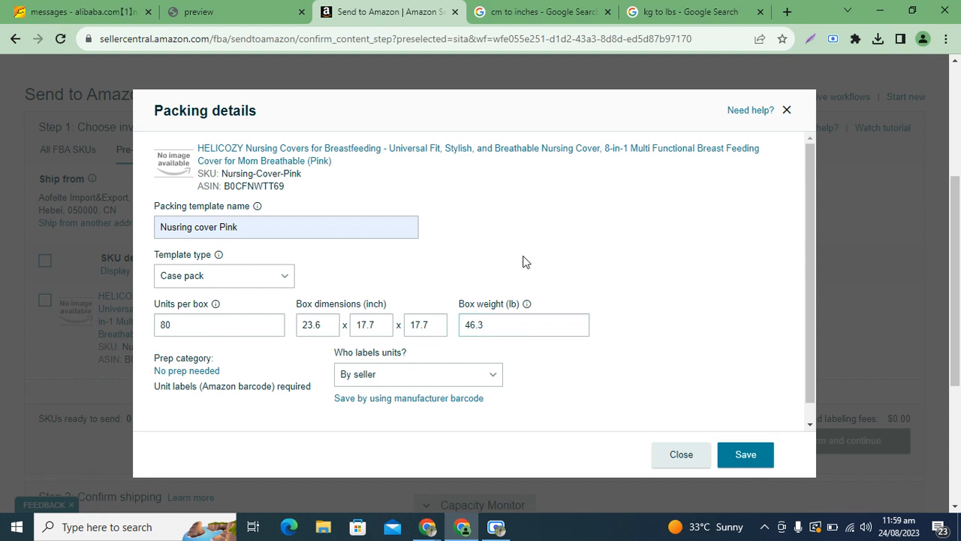
{"action": "left_click", "coordinate": [370, 381]}
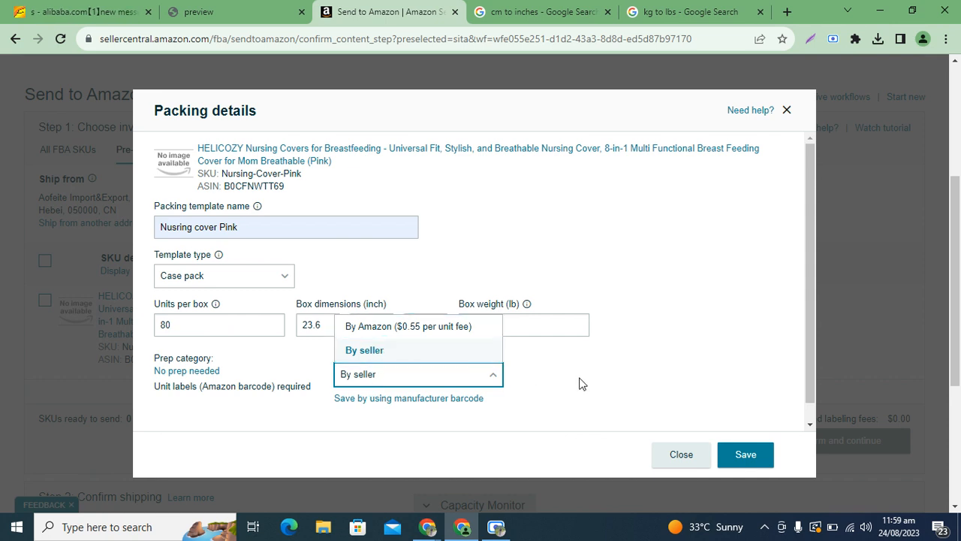
{"action": "left_click", "coordinate": [611, 382]}
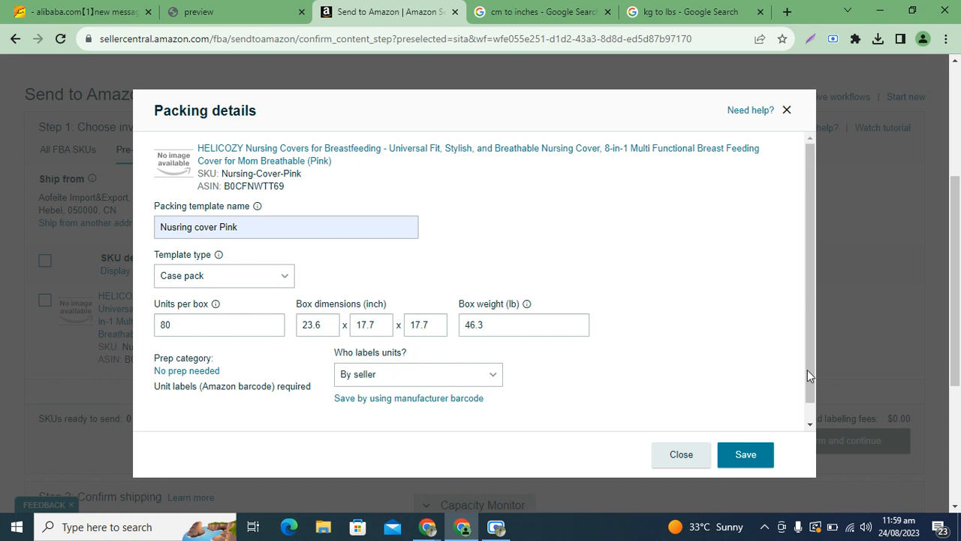
{"action": "left_click_drag", "start_coordinate": [807, 369], "coordinate": [810, 396]}
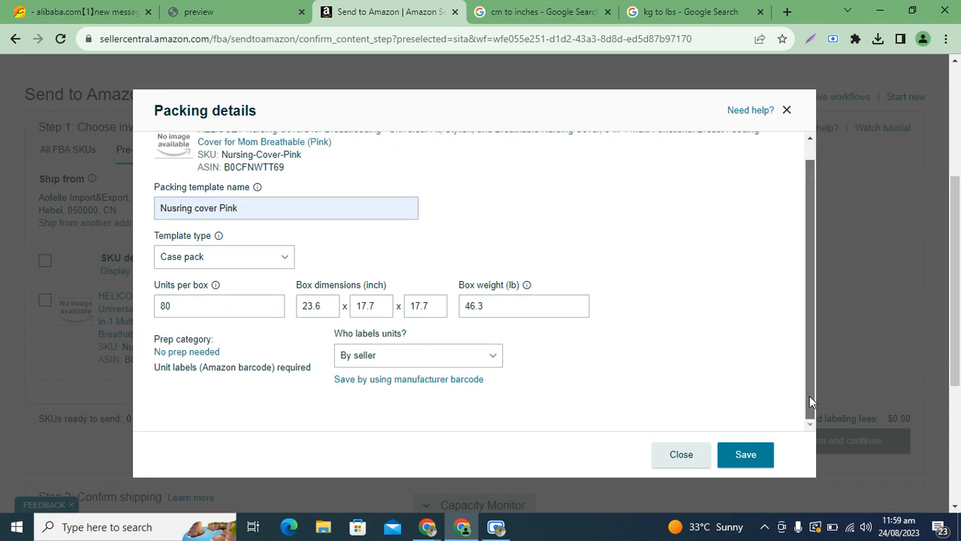
{"action": "left_click", "coordinate": [745, 455]}
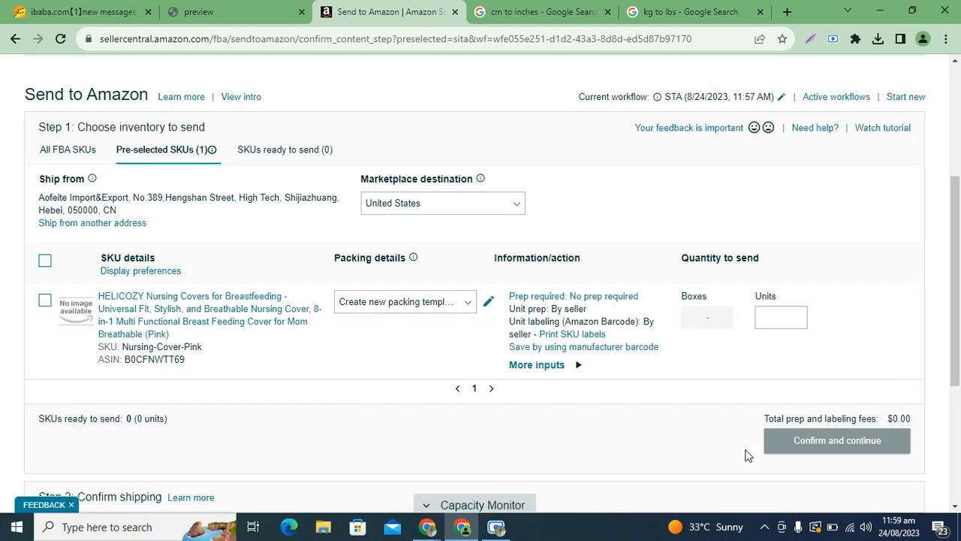
Apply the Nusring cover Pink packing template and enter 3 boxes
{"action": "left_click", "coordinate": [423, 308]}
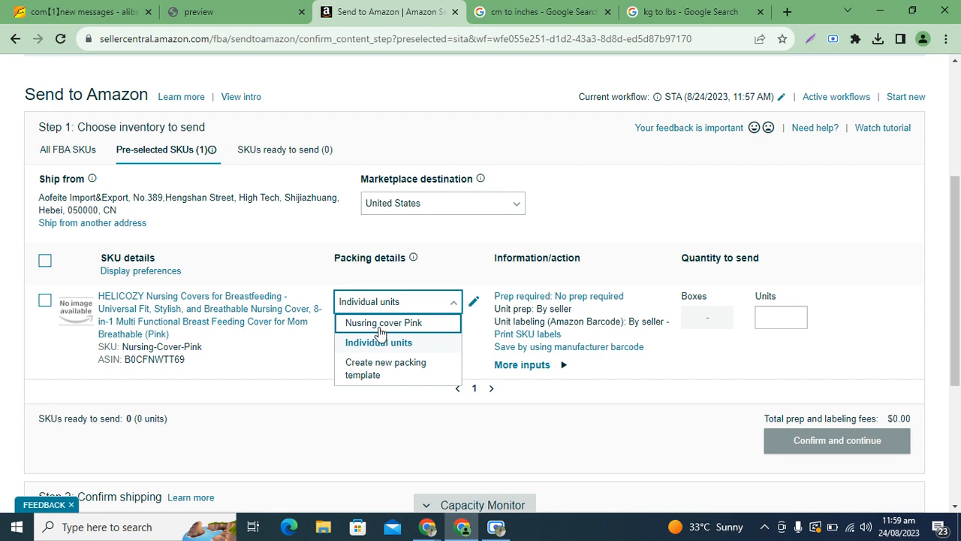
{"action": "left_click", "coordinate": [380, 323]}
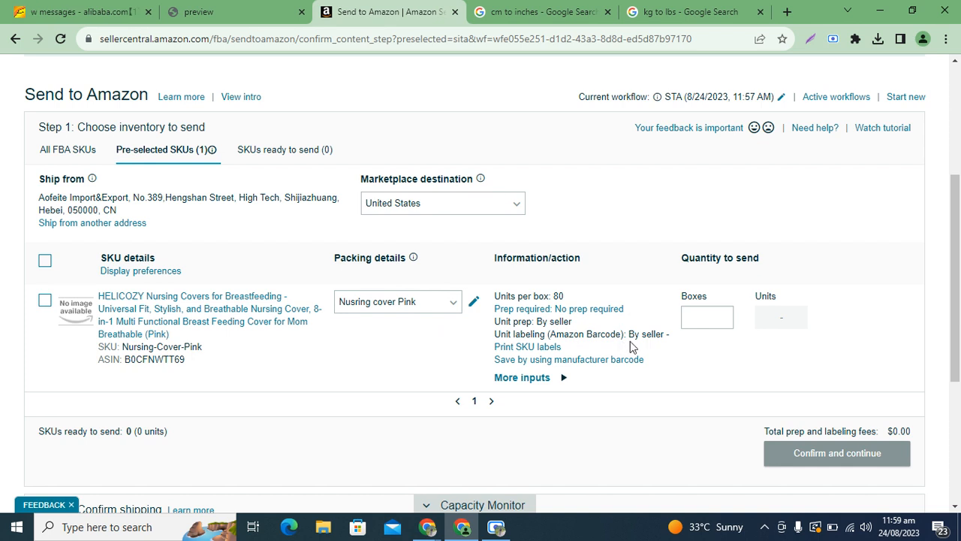
{"action": "left_click", "coordinate": [689, 322]}
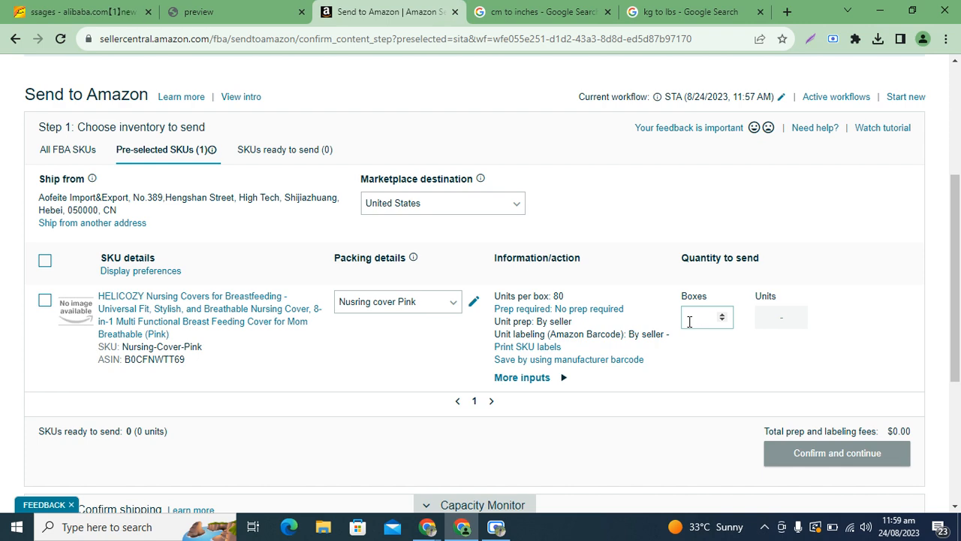
{"action": "left_click", "coordinate": [230, 9]}
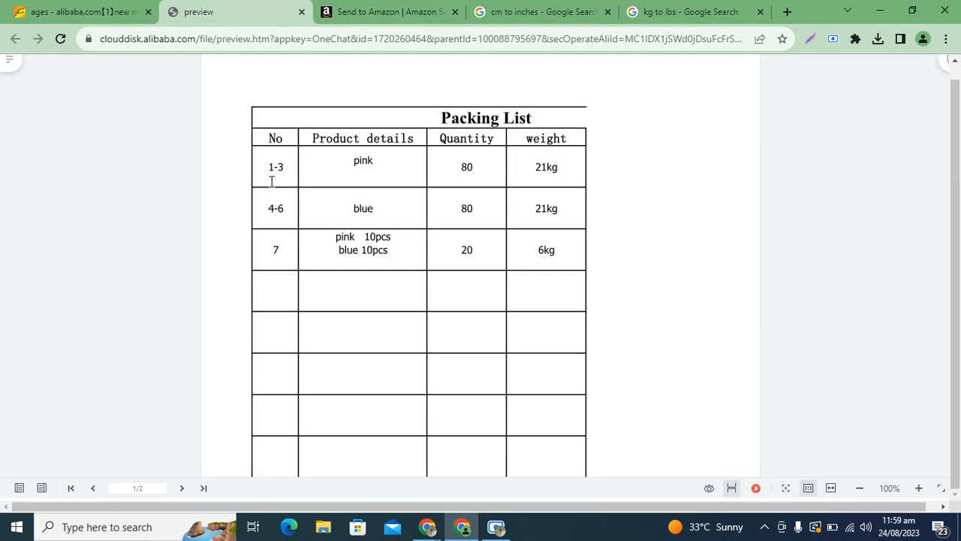
{"action": "left_click", "coordinate": [526, 11]}
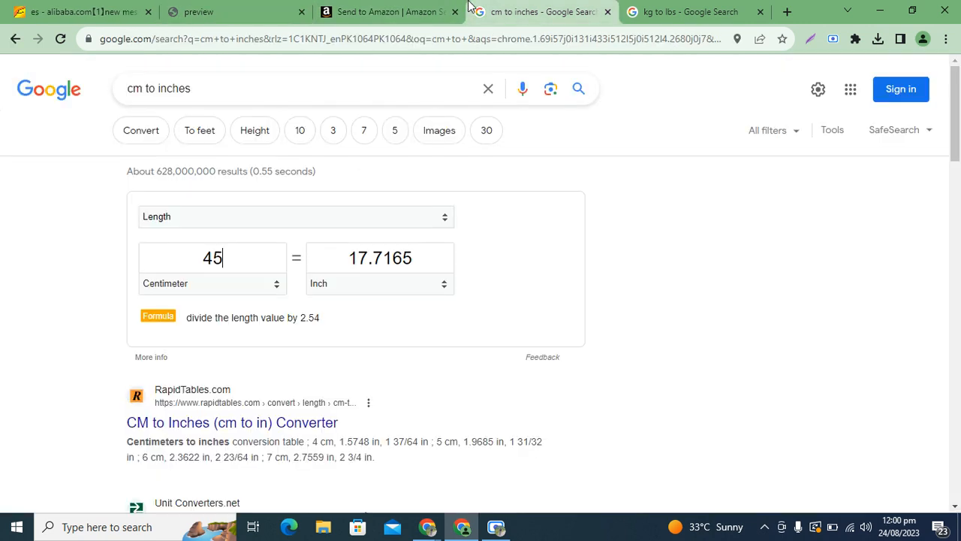
{"action": "left_click", "coordinate": [383, 12]}
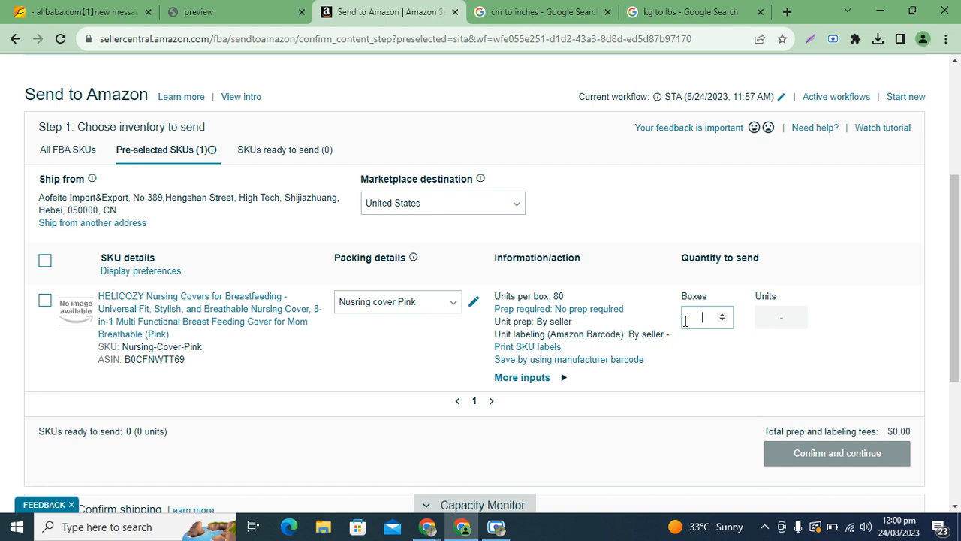
{"action": "type", "text": "3"}
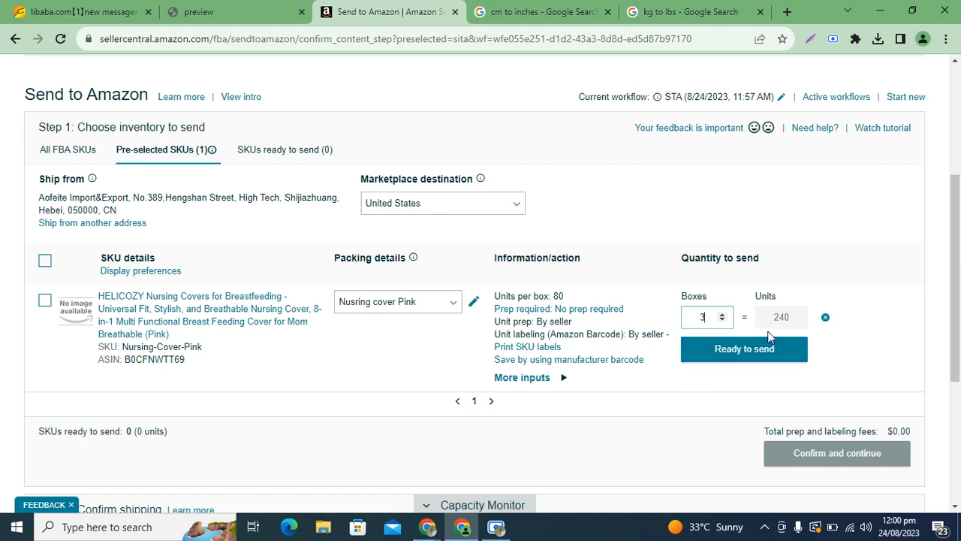
Mark the 240 units ready to send and confirm the inventory
{"action": "left_click", "coordinate": [735, 353]}
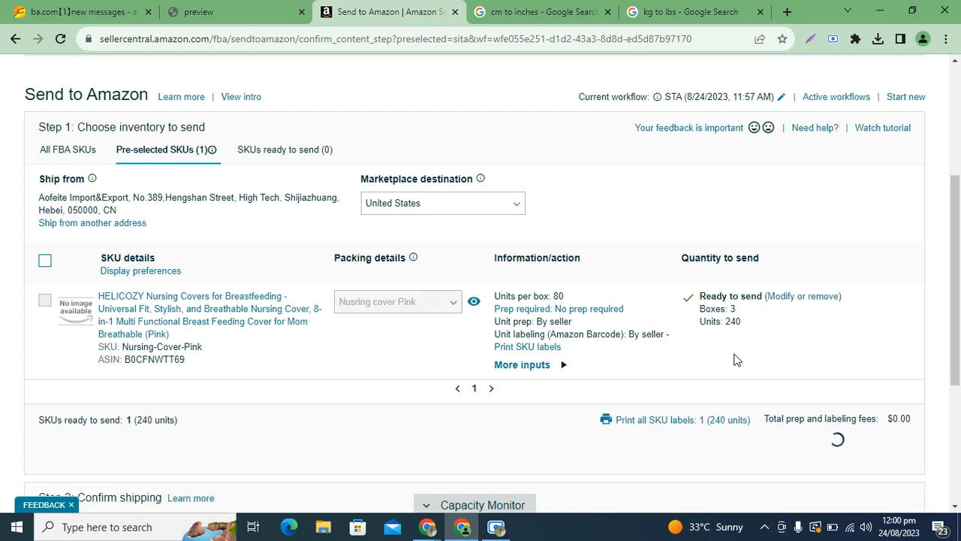
{"action": "left_click_drag", "start_coordinate": [959, 250], "coordinate": [960, 313]}
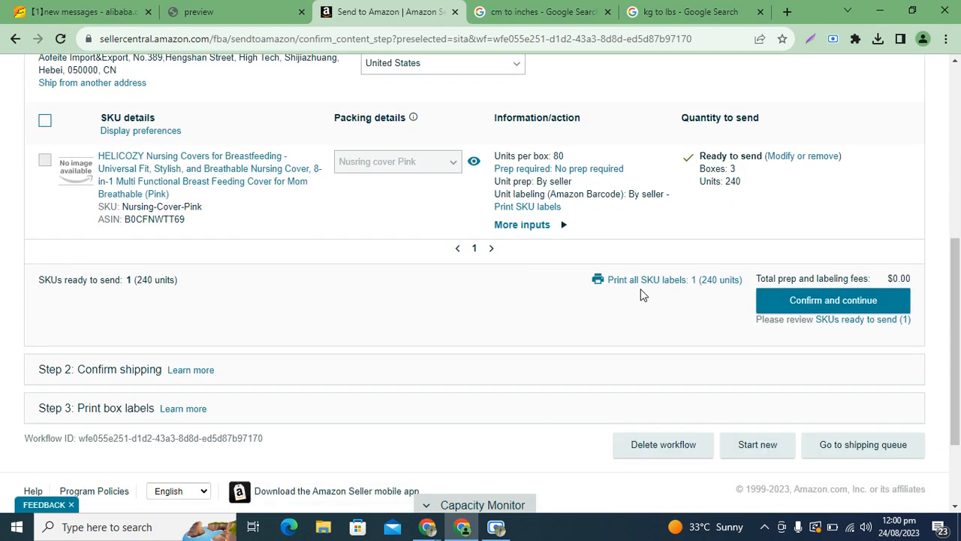
{"action": "left_click", "coordinate": [792, 306]}
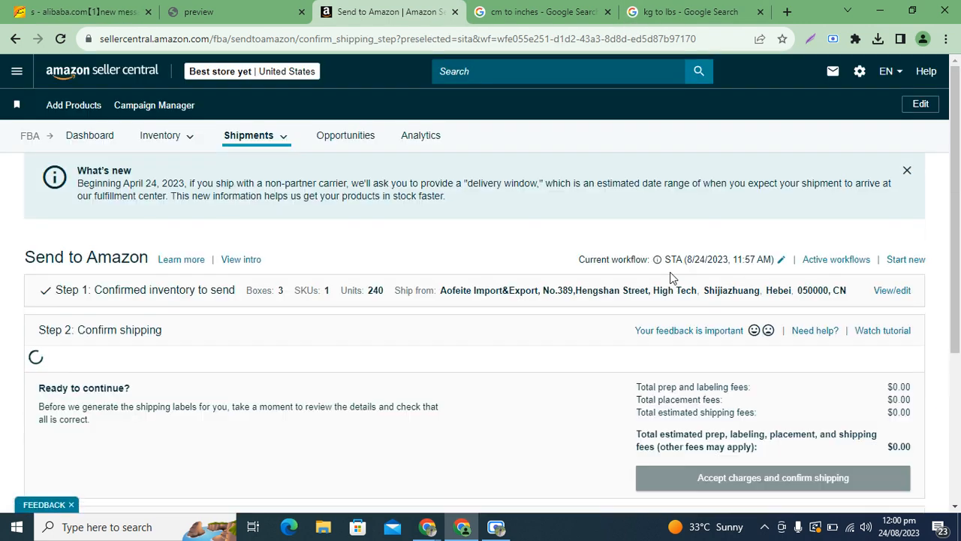
Pick August 25, 2023 as the ship date, then scroll to the carrier section
{"action": "left_click_drag", "start_coordinate": [960, 129], "coordinate": [959, 211]}
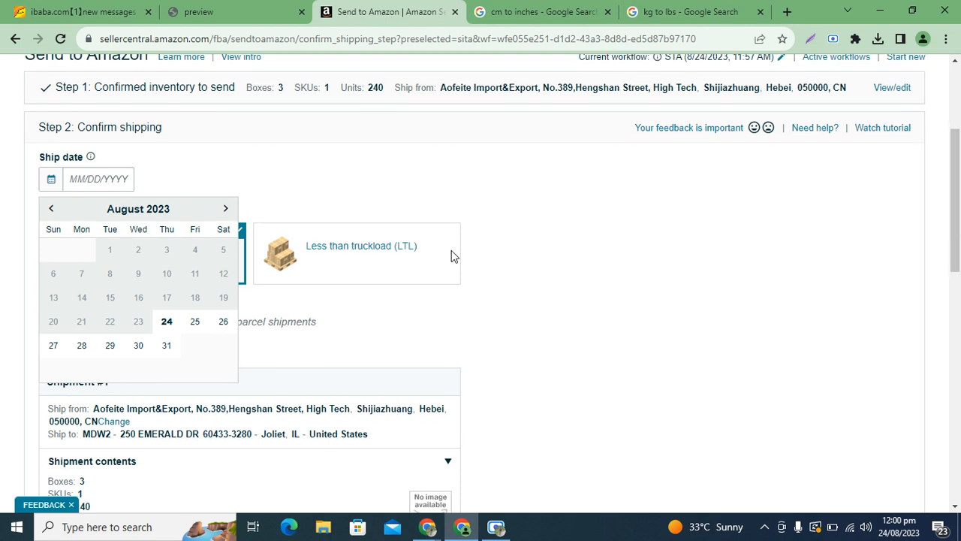
{"action": "left_click", "coordinate": [193, 322]}
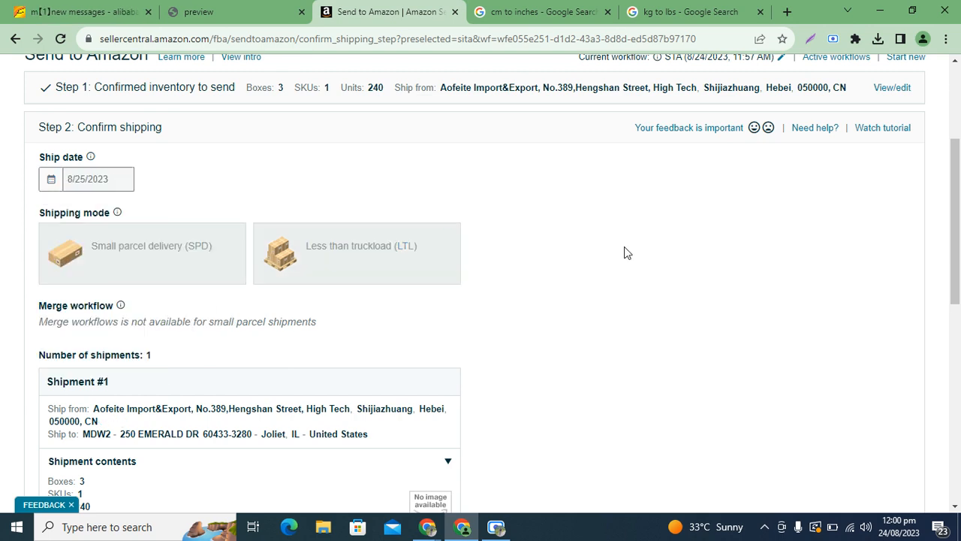
{"action": "left_click_drag", "start_coordinate": [960, 174], "coordinate": [960, 280]}
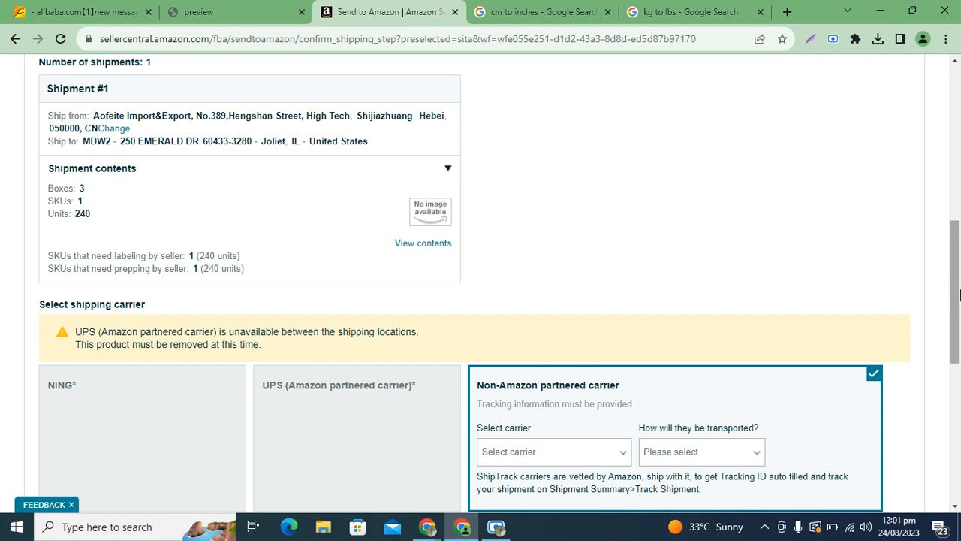
{"action": "left_click_drag", "start_coordinate": [959, 295], "coordinate": [958, 270]}
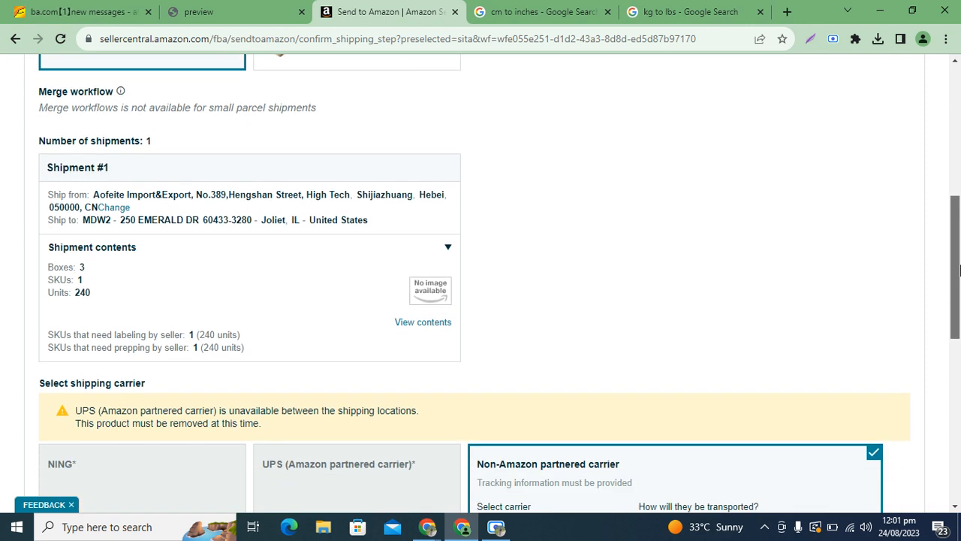
{"action": "left_click_drag", "start_coordinate": [959, 270], "coordinate": [959, 328]}
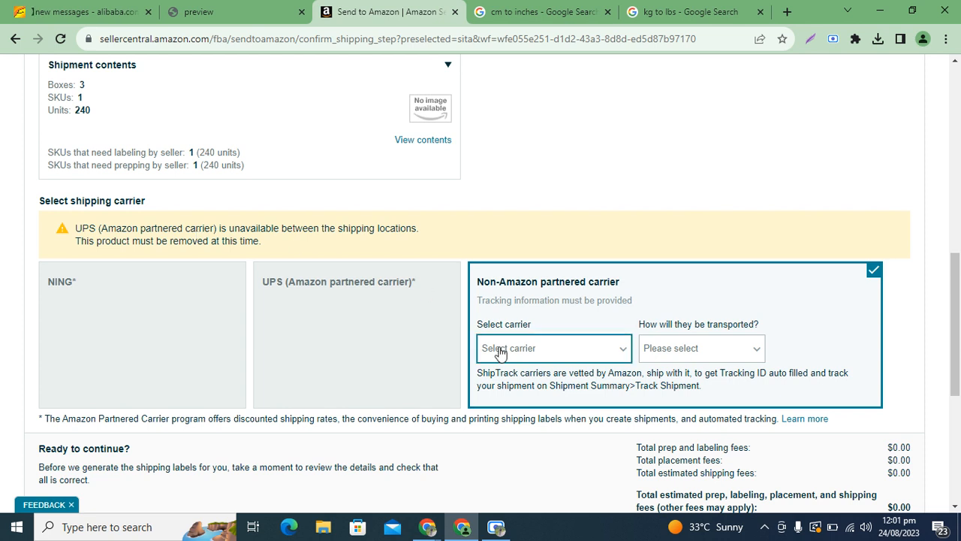
Choose Other as the shipping carrier with Ocean as the transport mode
{"action": "left_click", "coordinate": [545, 349]}
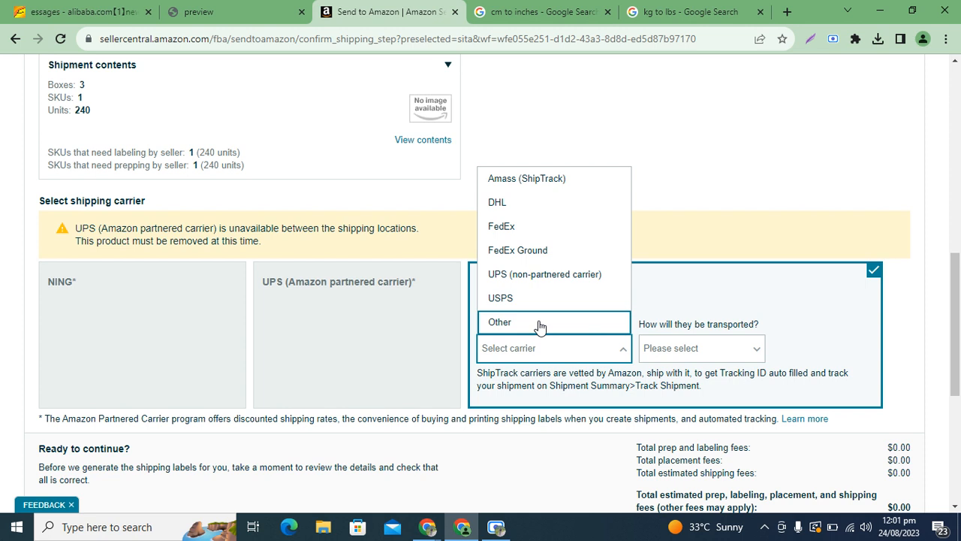
{"action": "left_click", "coordinate": [539, 324]}
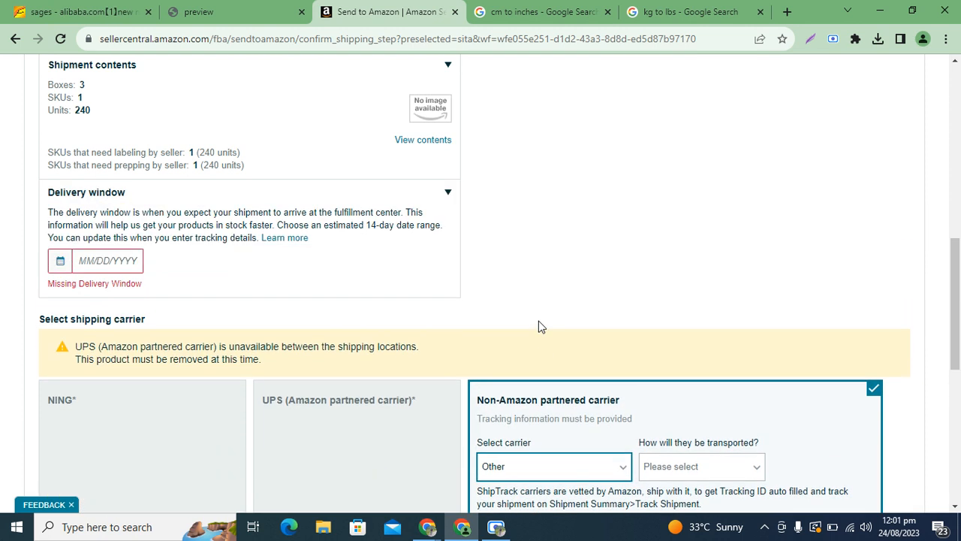
{"action": "left_click_drag", "start_coordinate": [957, 279], "coordinate": [957, 295]}
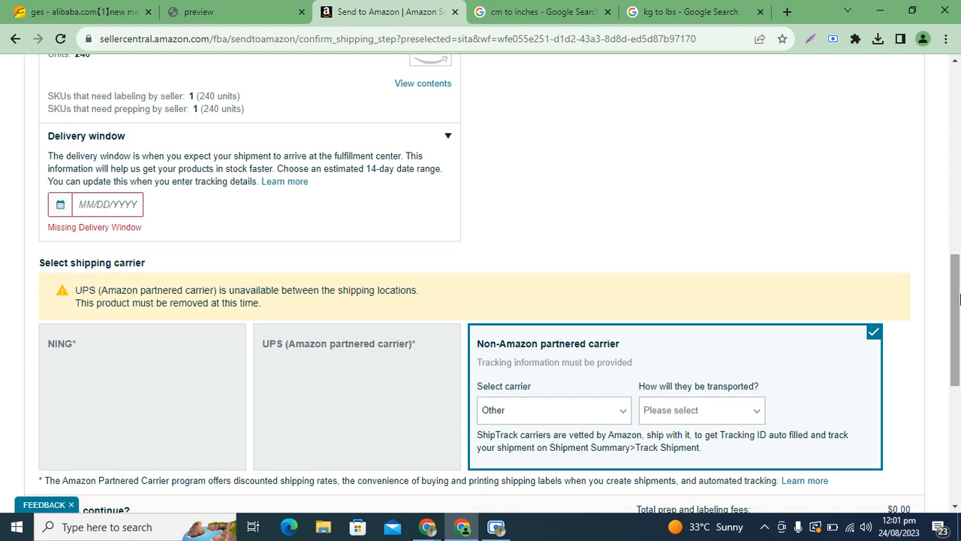
{"action": "left_click", "coordinate": [713, 414]}
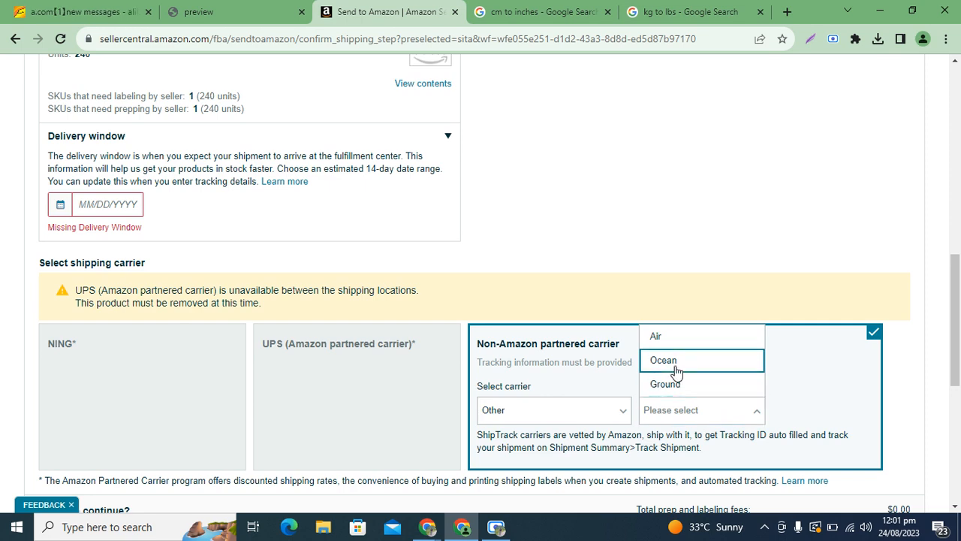
{"action": "left_click", "coordinate": [676, 370]}
{"action": "mouse_move", "coordinate": [957, 315]}
{"action": "left_mouse_down"}
{"action": "mouse_move", "coordinate": [958, 215]}
{"action": "mouse_move", "coordinate": [957, 305]}
{"action": "mouse_move", "coordinate": [957, 297]}
{"action": "left_mouse_up"}
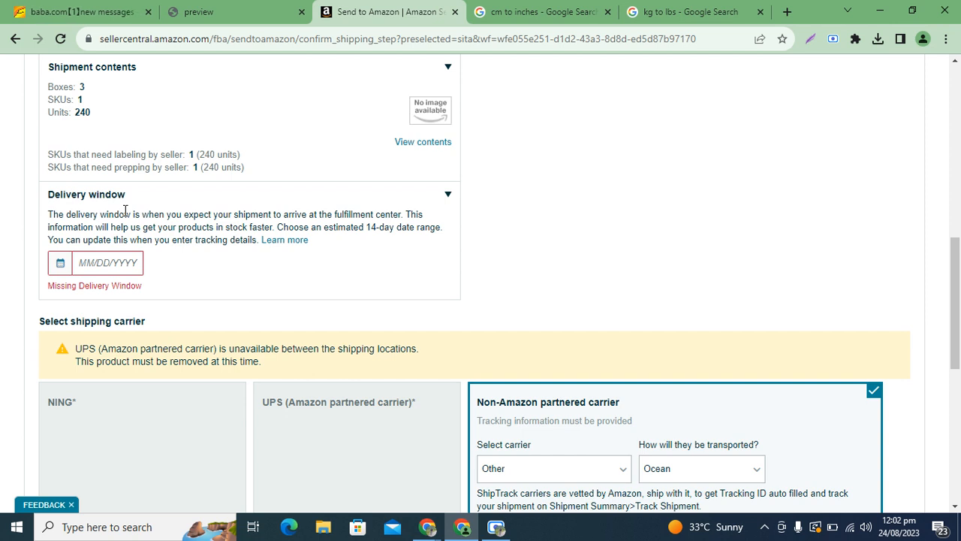
Set the delivery date to September 8, 2023, then accept charges and confirm shipping
{"action": "left_click", "coordinate": [102, 263]}
{"action": "left_click", "coordinate": [234, 293]}
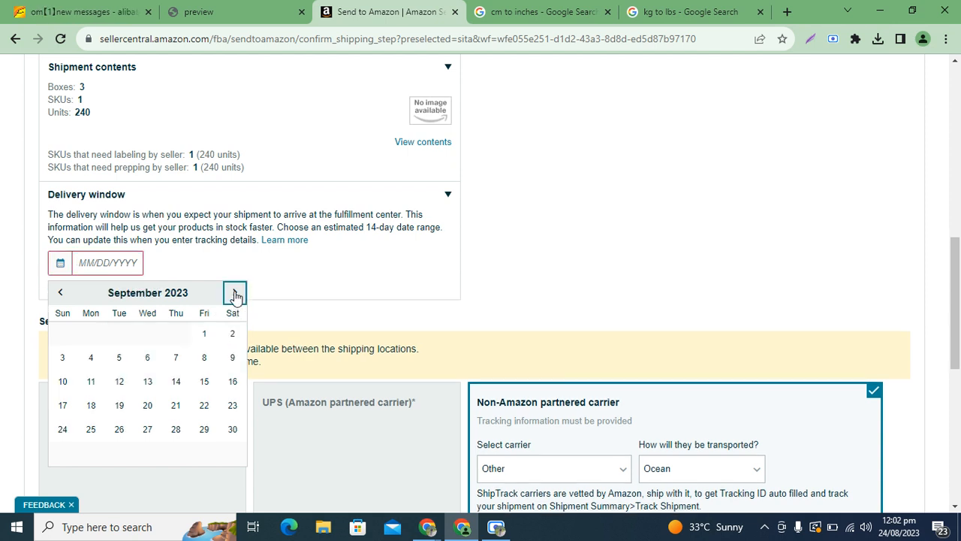
{"action": "left_click", "coordinate": [204, 357]}
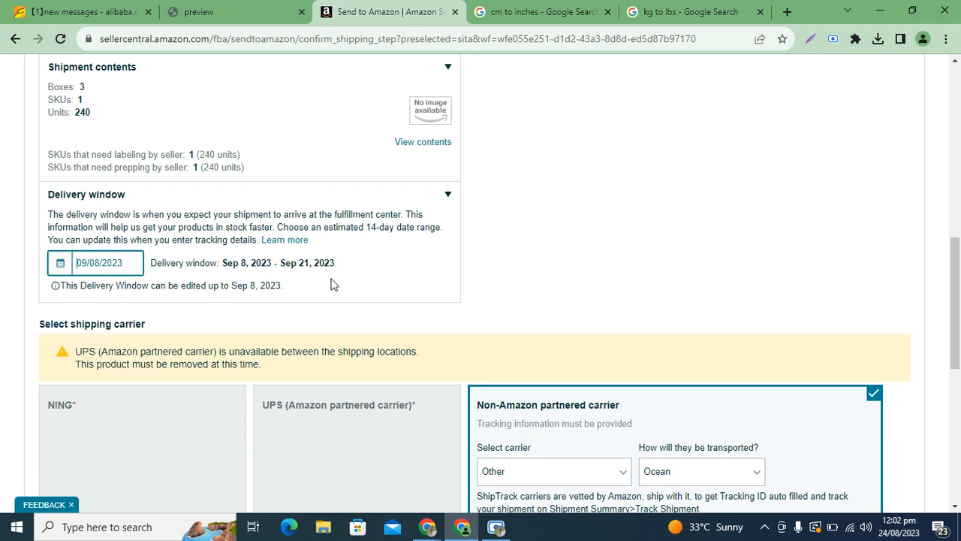
{"action": "left_click_drag", "start_coordinate": [952, 266], "coordinate": [955, 207]}
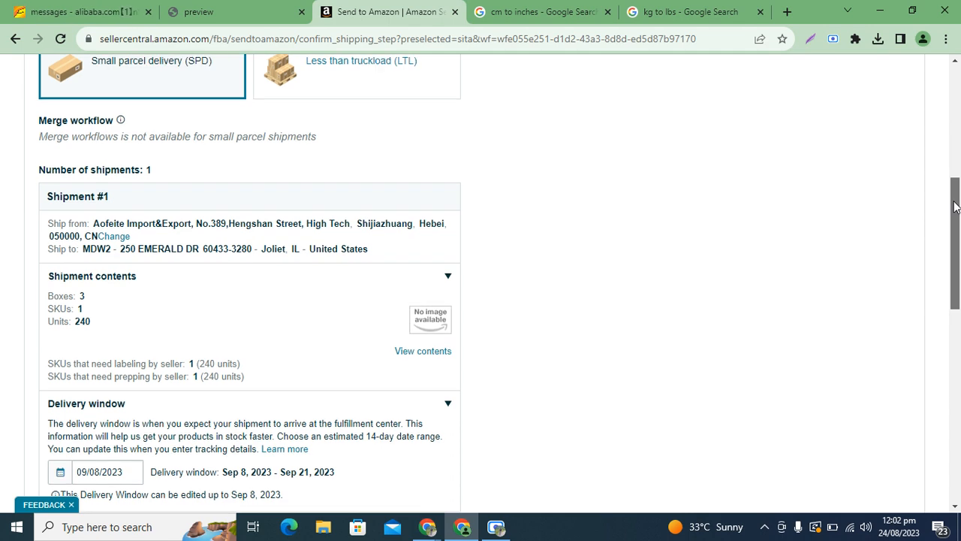
{"action": "left_click_drag", "start_coordinate": [955, 207], "coordinate": [958, 232]}
{"action": "left_click_drag", "start_coordinate": [959, 288], "coordinate": [959, 368]}
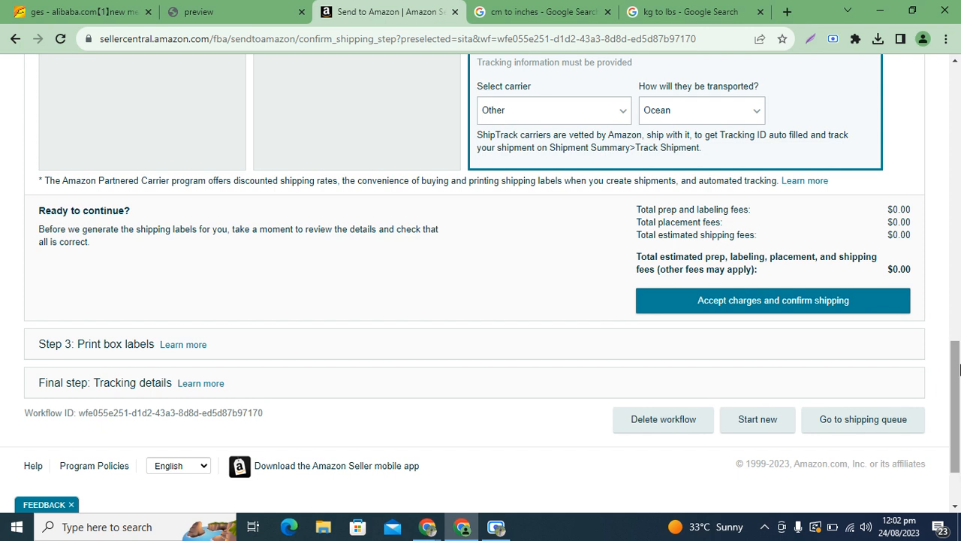
{"action": "left_click", "coordinate": [760, 308]}
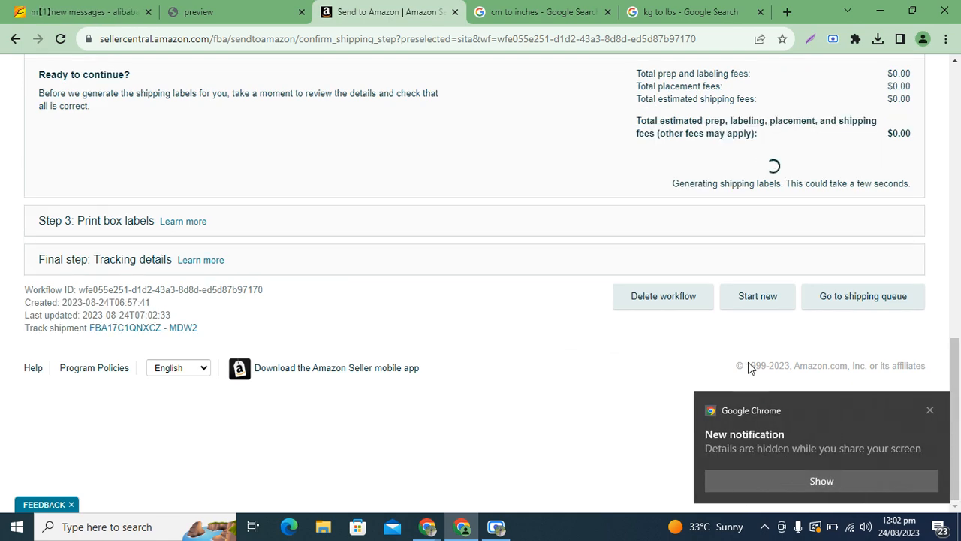
Dismiss the Chrome notification and open the Rename dialog for Shipment #1 to MDW2
{"action": "left_click", "coordinate": [931, 411]}
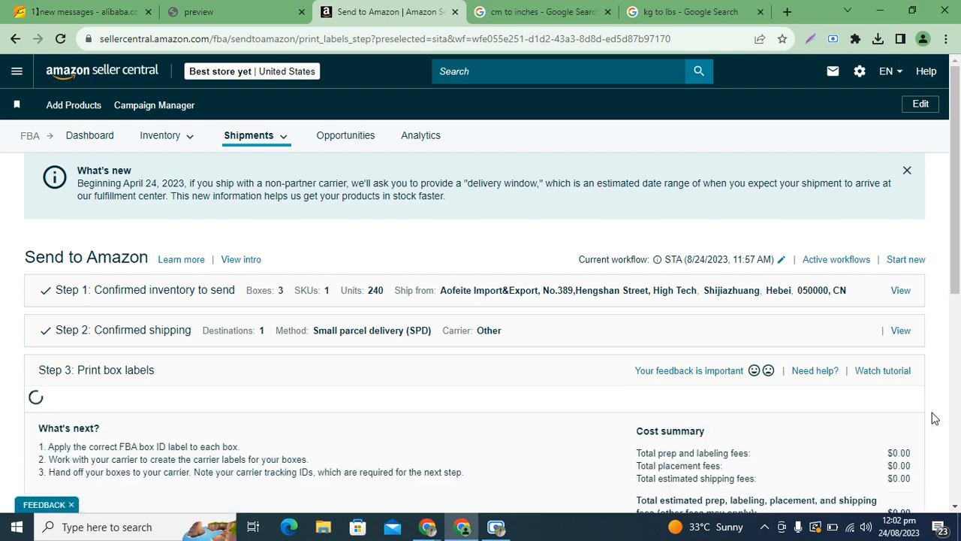
{"action": "left_click_drag", "start_coordinate": [960, 153], "coordinate": [960, 277]}
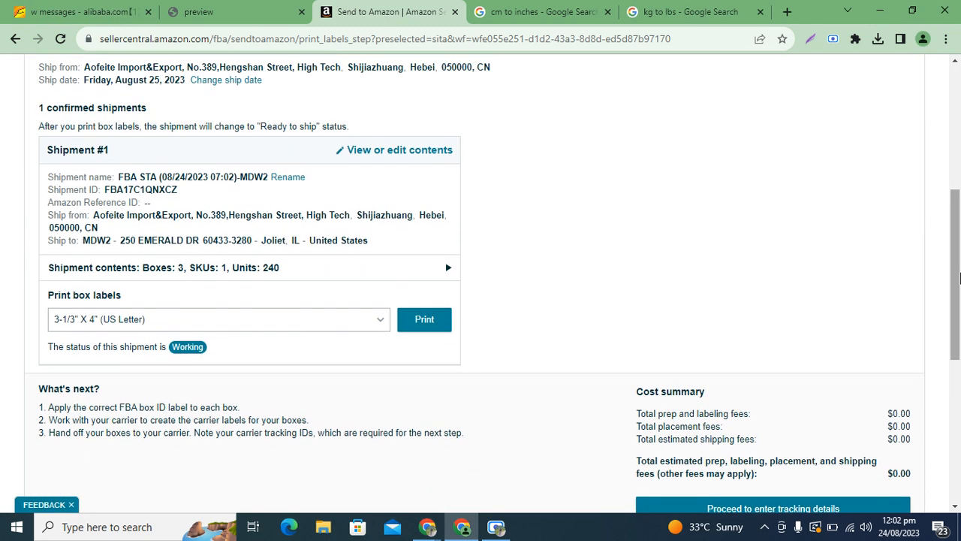
{"action": "left_click", "coordinate": [286, 178]}
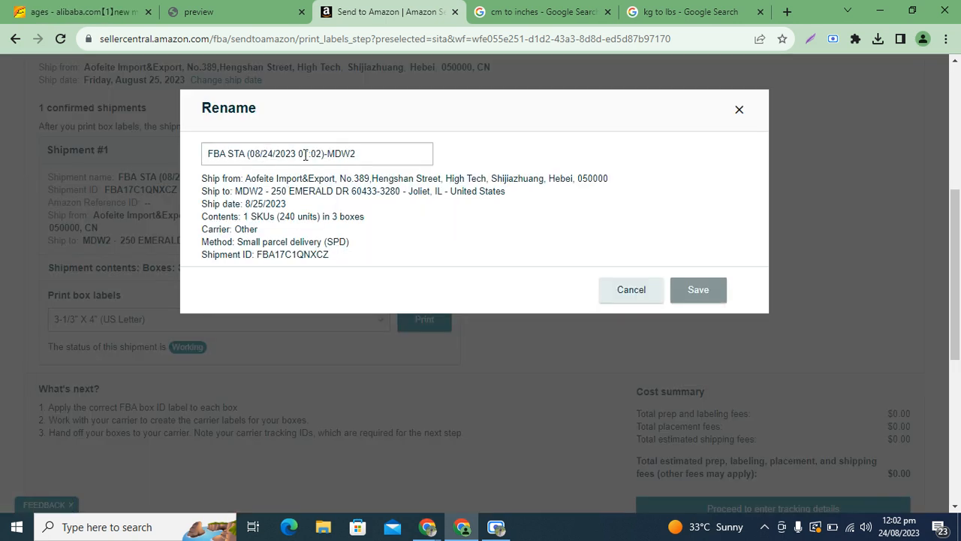
Replace the default date prefix so Shipment #1 is named 'Nursing Cover Pink - MDW2', and save
{"action": "left_click_drag", "start_coordinate": [326, 154], "coordinate": [206, 152]}
{"action": "type", "text": "Nus"}
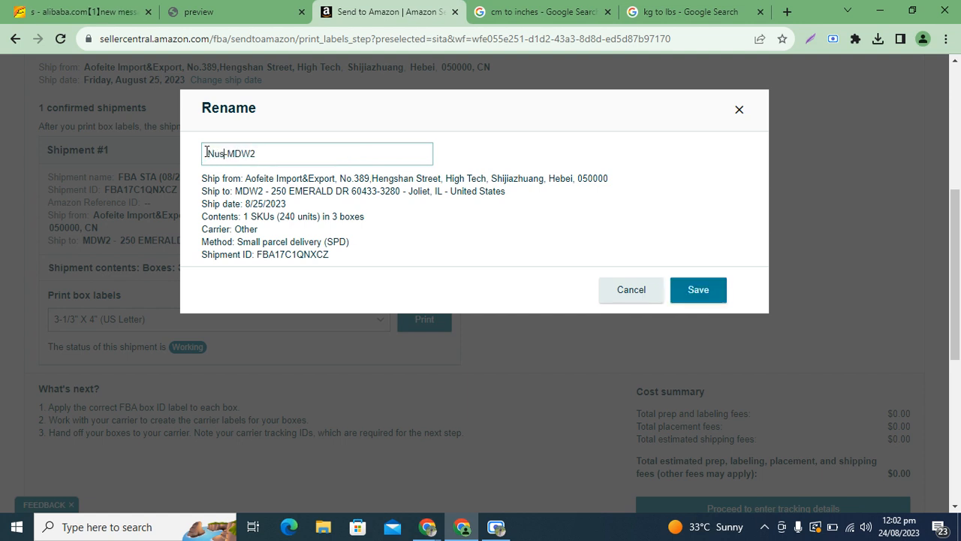
{"action": "key", "text": "BackSpace"}
{"action": "type", "text": "rsing"}
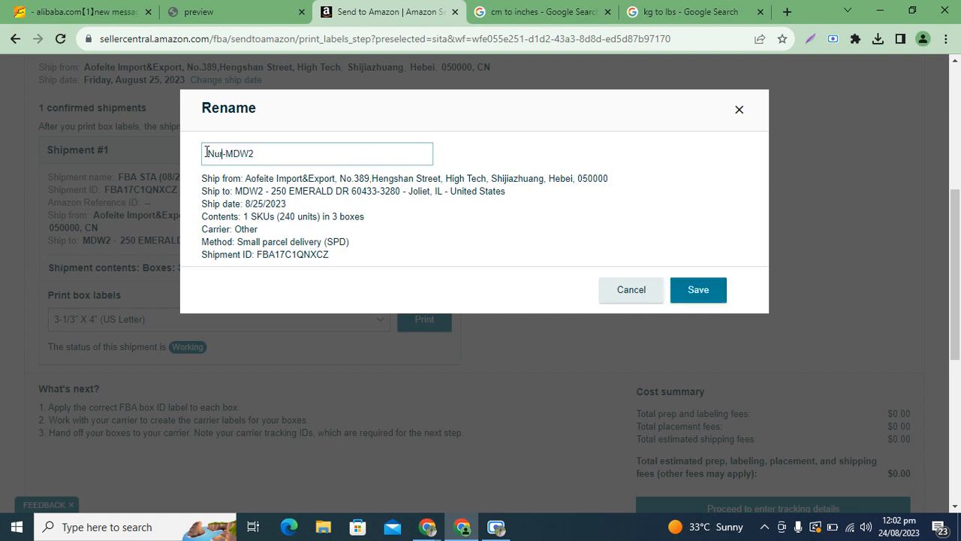
{"action": "type", "text": " Cover P"}
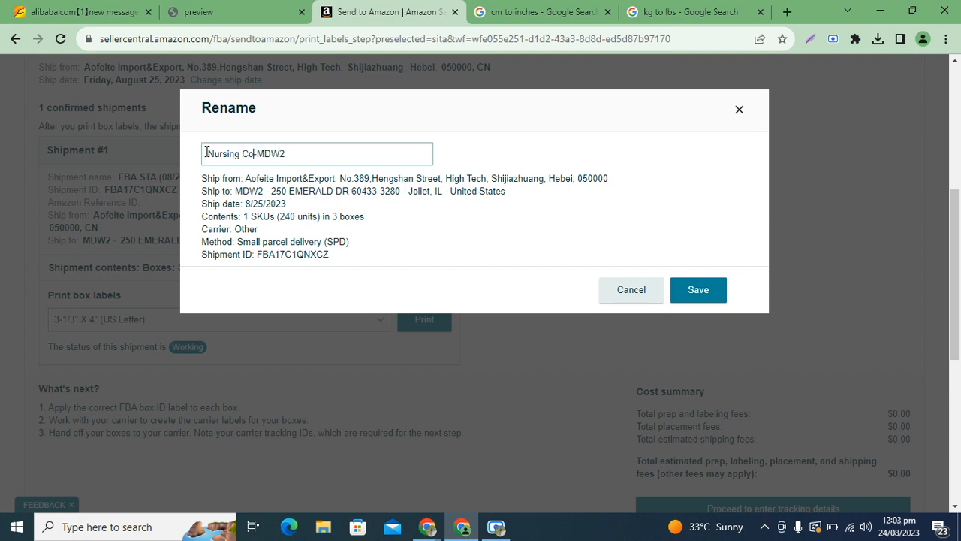
{"action": "type", "text": "ink"}
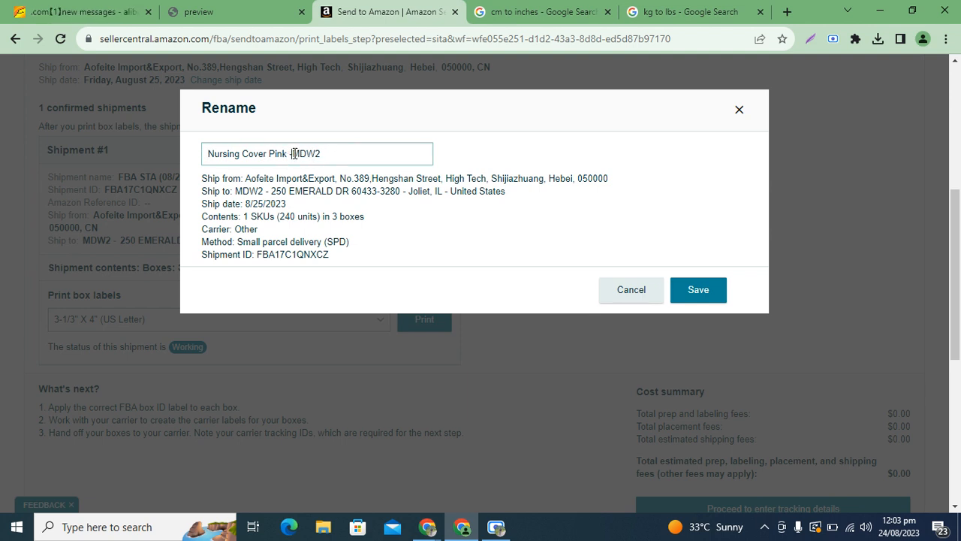
{"action": "key", "text": "Delete"}
{"action": "type", "text": "-"}
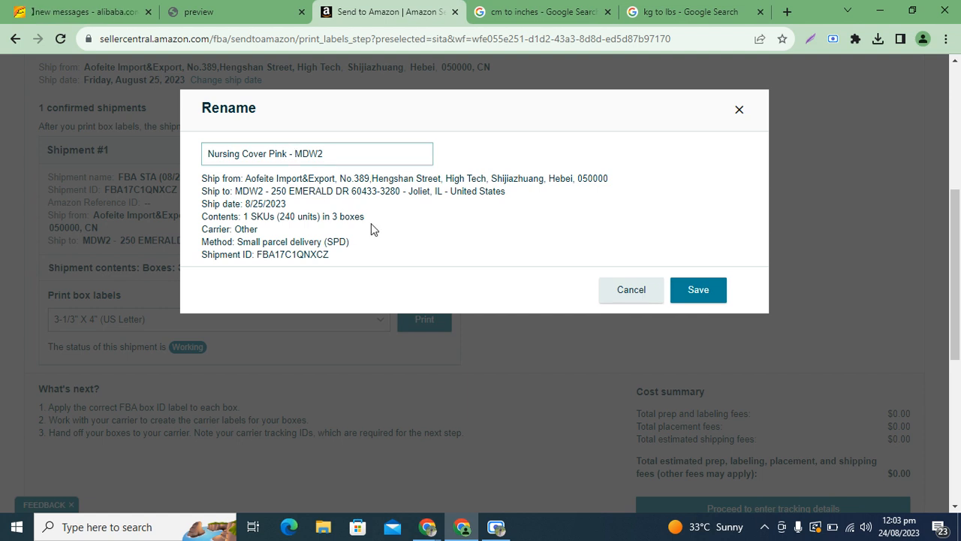
{"action": "double_click", "coordinate": [295, 255]}
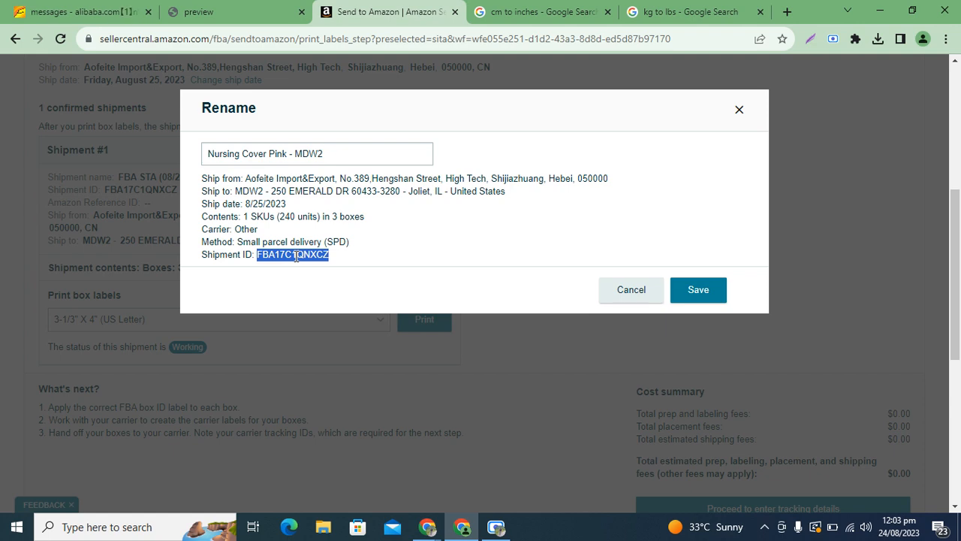
{"action": "left_click", "coordinate": [686, 307]}
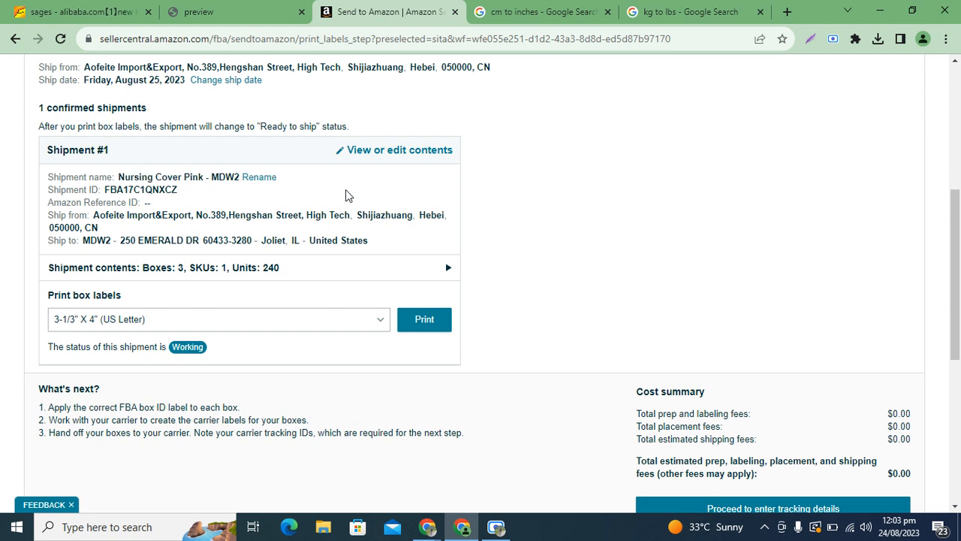
{"action": "left_click_drag", "start_coordinate": [120, 178], "coordinate": [240, 176]}
Print the box labels using the Thermal printing - 4 x 6 inches format
{"action": "left_click", "coordinate": [468, 198]}
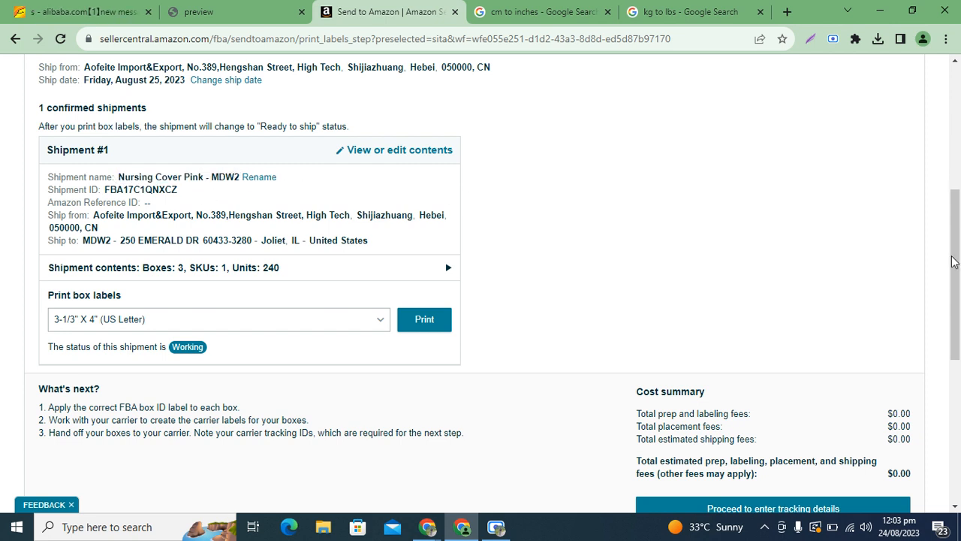
{"action": "scroll", "coordinate": [955, 271], "scroll_direction": "down", "scroll_amount": 1}
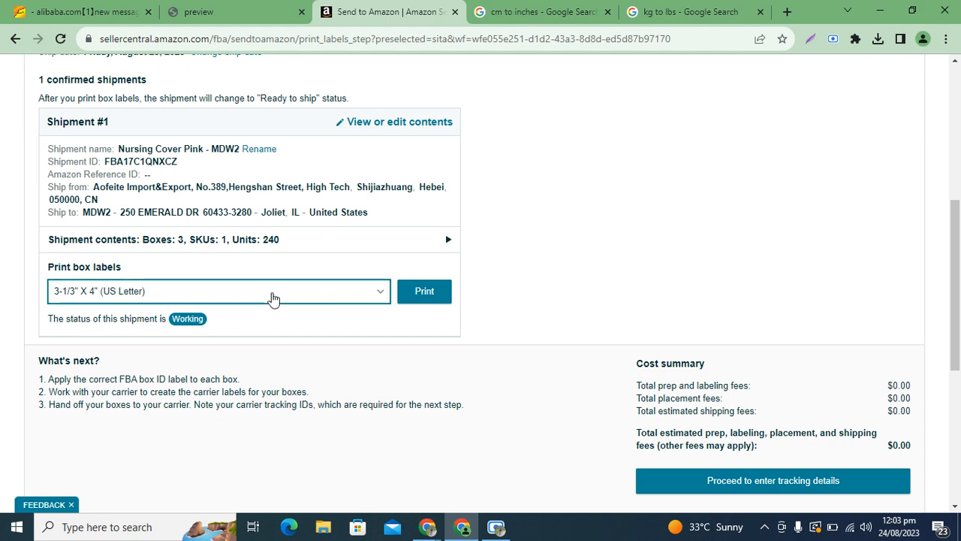
{"action": "left_click", "coordinate": [273, 298]}
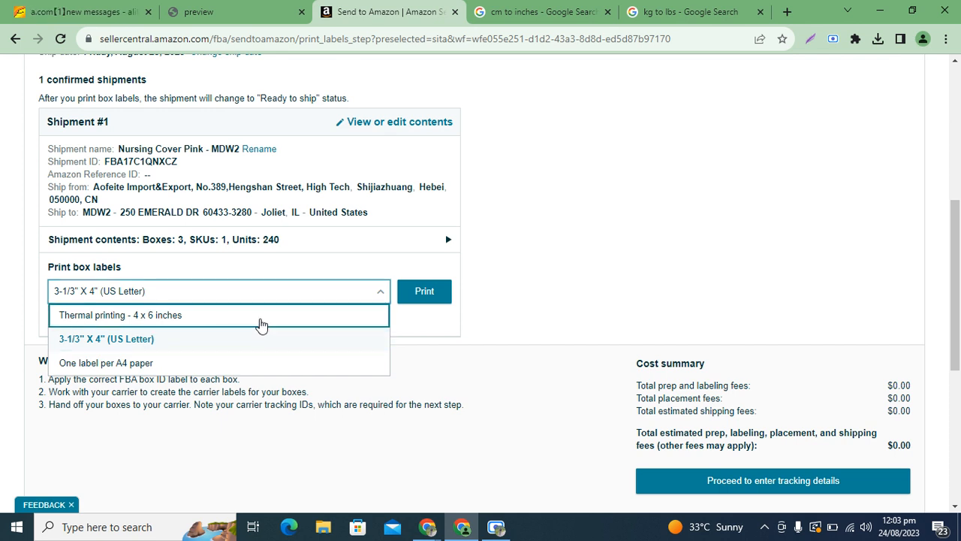
{"action": "left_click", "coordinate": [261, 316]}
{"action": "left_click", "coordinate": [260, 324]}
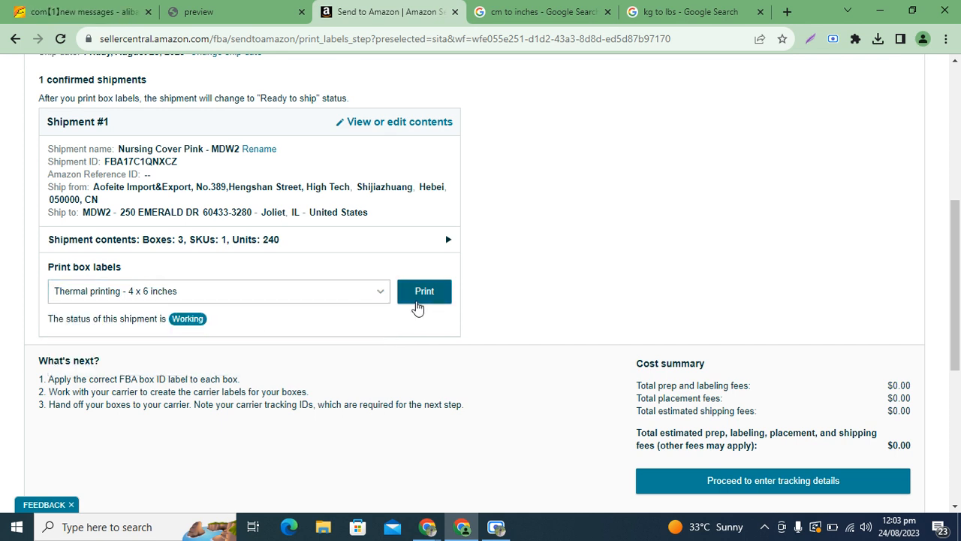
{"action": "left_click", "coordinate": [418, 299]}
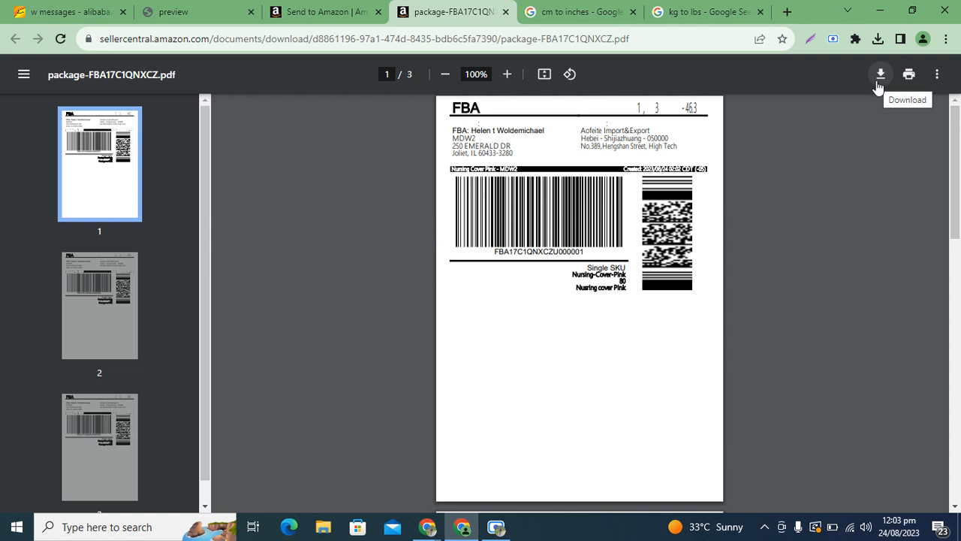
Return to the Send to Amazon shipment page and proceed to tracking details
{"action": "left_click", "coordinate": [324, 12]}
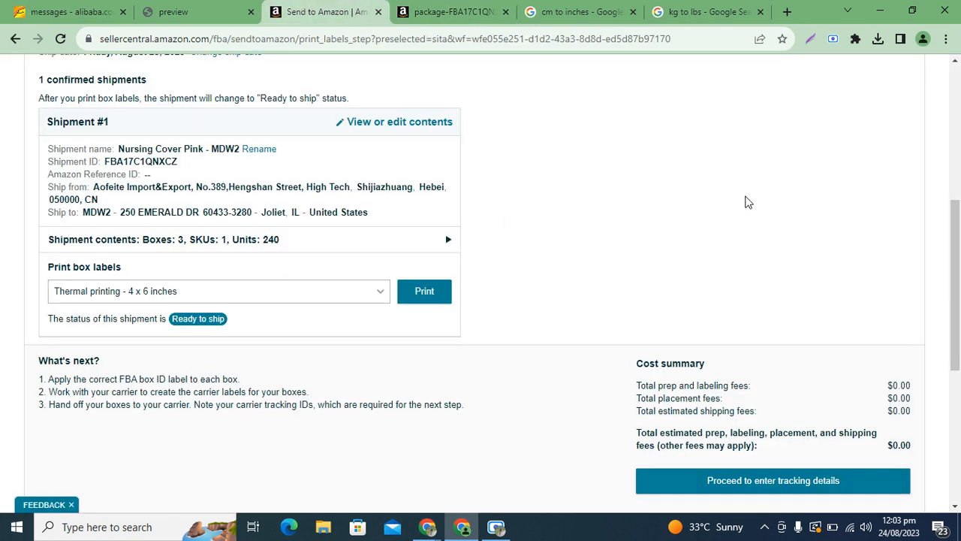
{"action": "scroll", "coordinate": [507, 223], "scroll_direction": "down", "scroll_amount": 3}
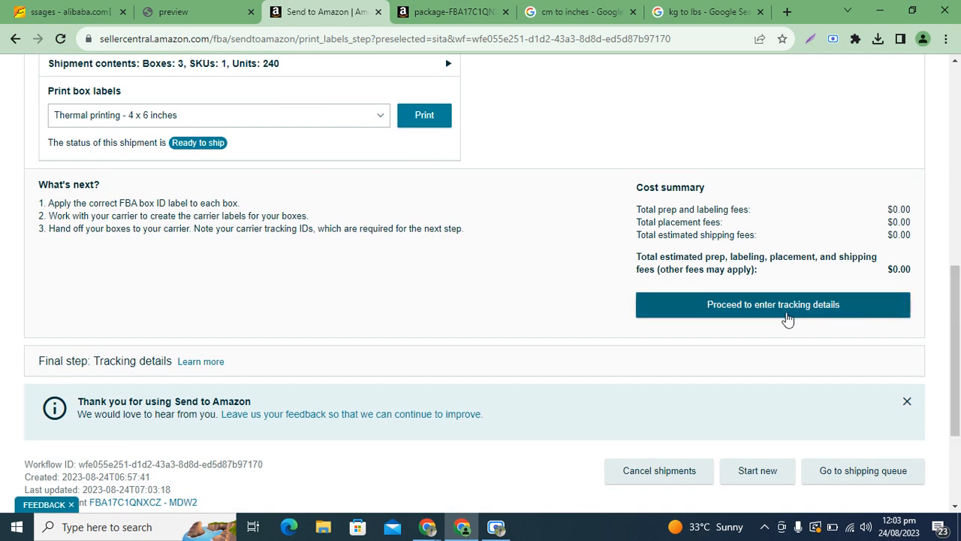
{"action": "left_click", "coordinate": [782, 318]}
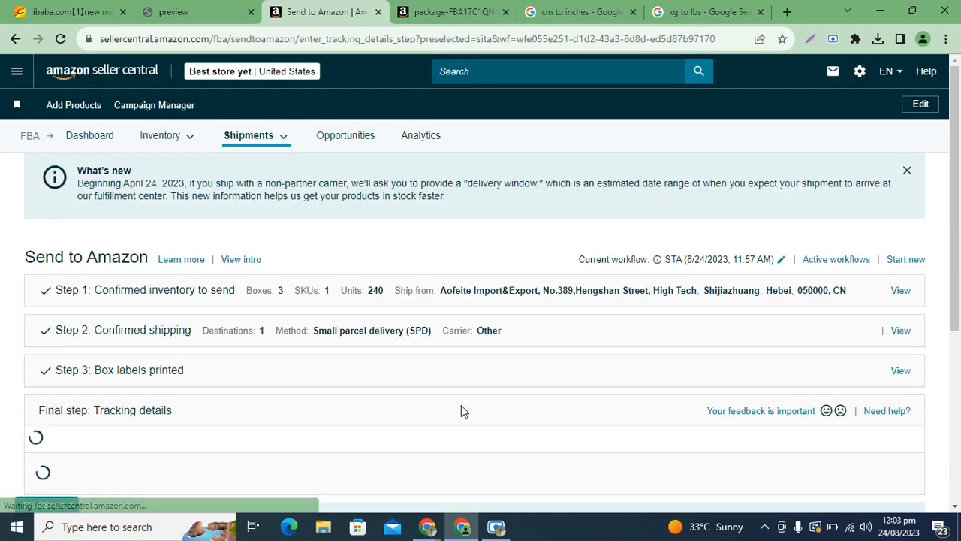
Go to the Enter tracking IDs table for the 3 boxes and select box 1's Tracking ID field
{"action": "left_click_drag", "start_coordinate": [956, 159], "coordinate": [959, 317]}
{"action": "left_click", "coordinate": [310, 231]}
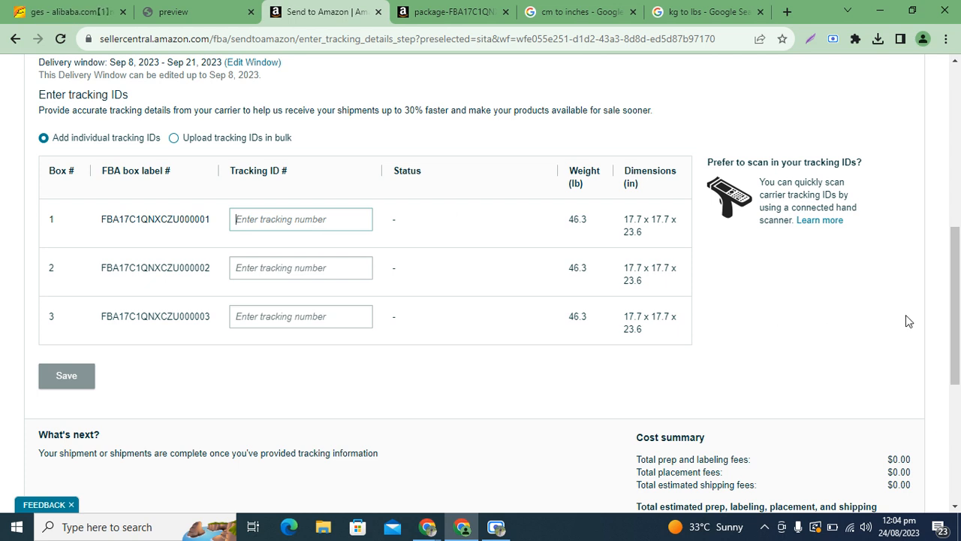
{"action": "left_click_drag", "start_coordinate": [957, 314], "coordinate": [959, 340]}
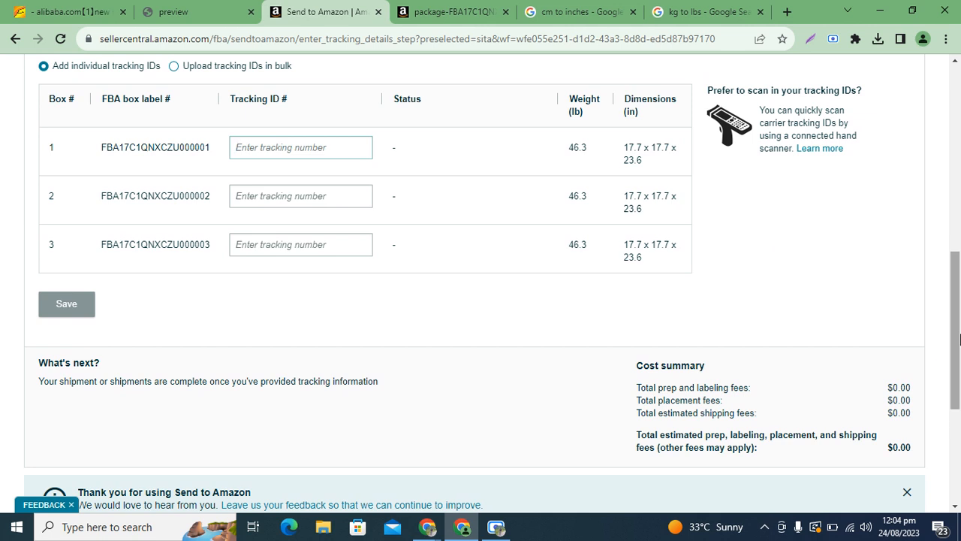